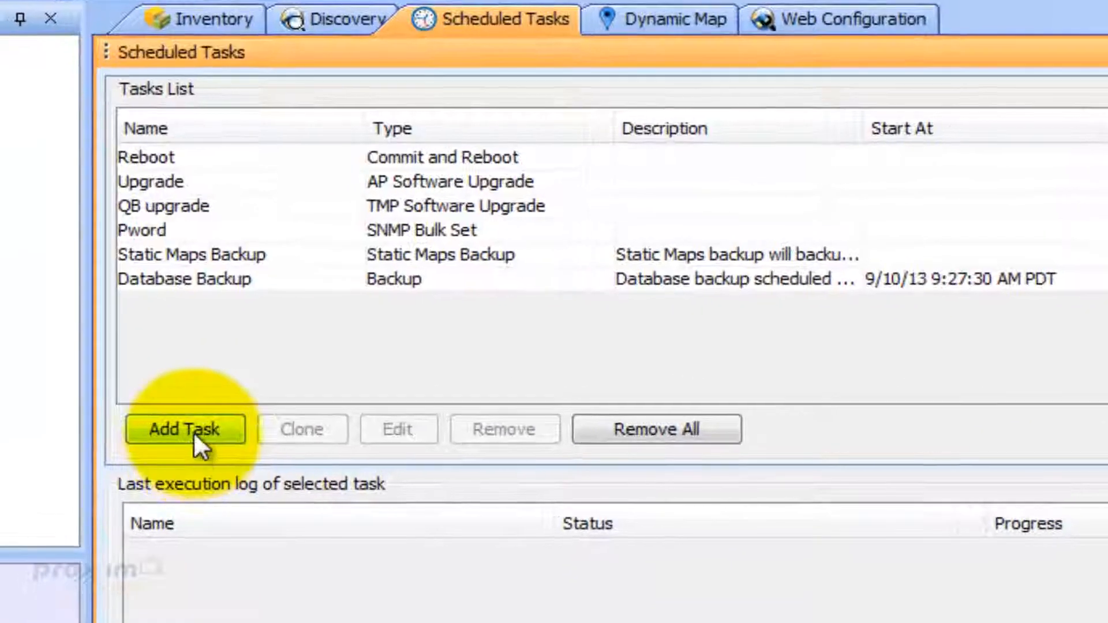
Begin a Retrieve From Device task targeting the devices at 192.168.1.111 and 192.168.1.116.
click(193, 431)
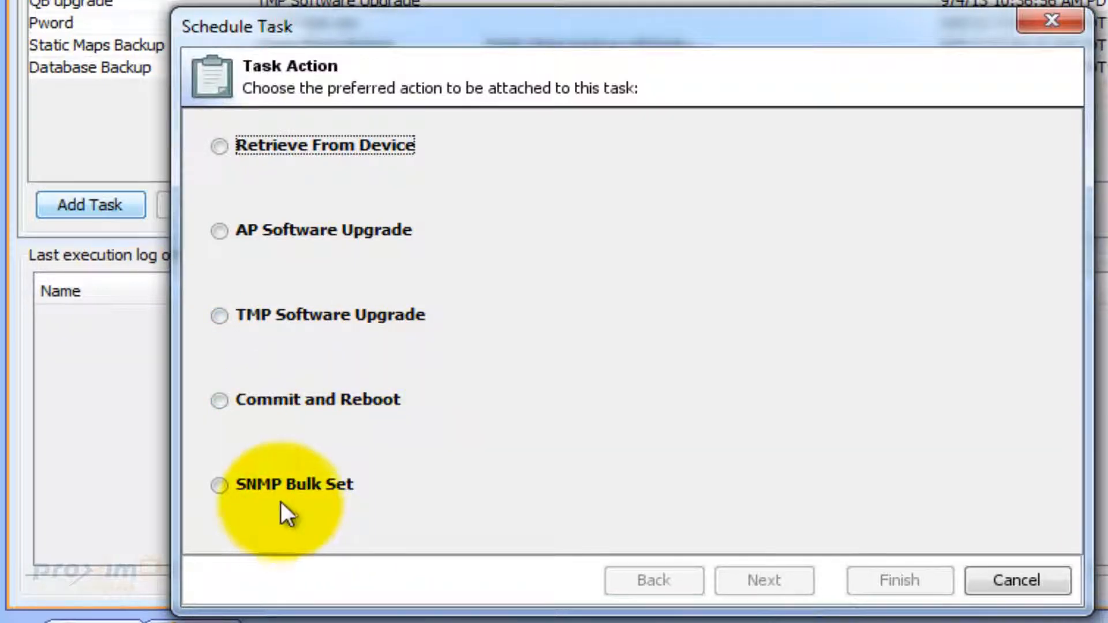
click(276, 148)
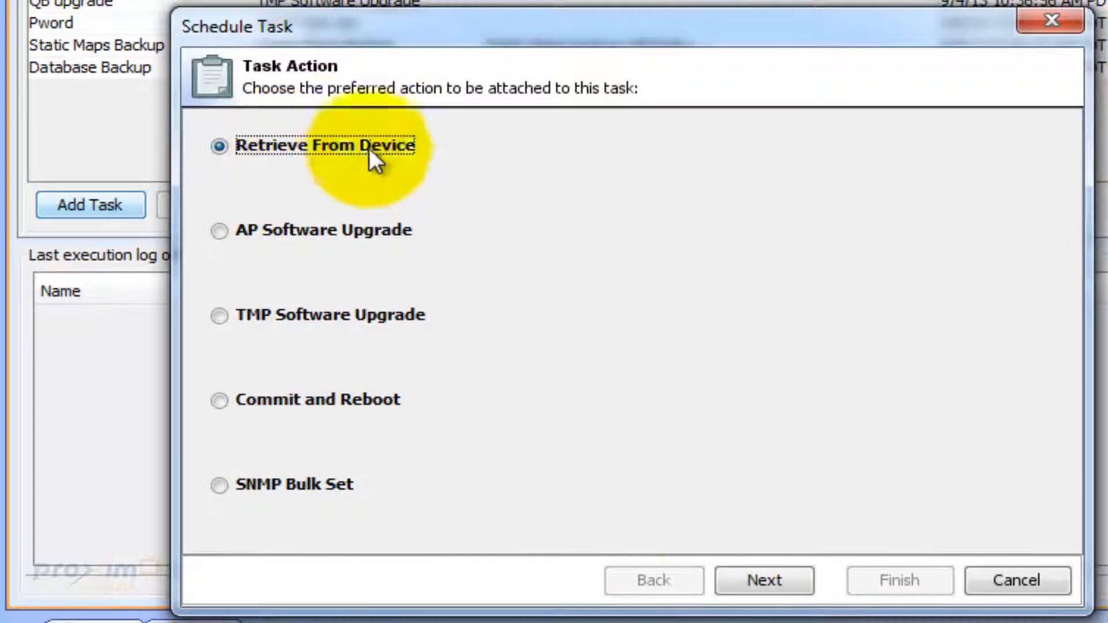
click(753, 575)
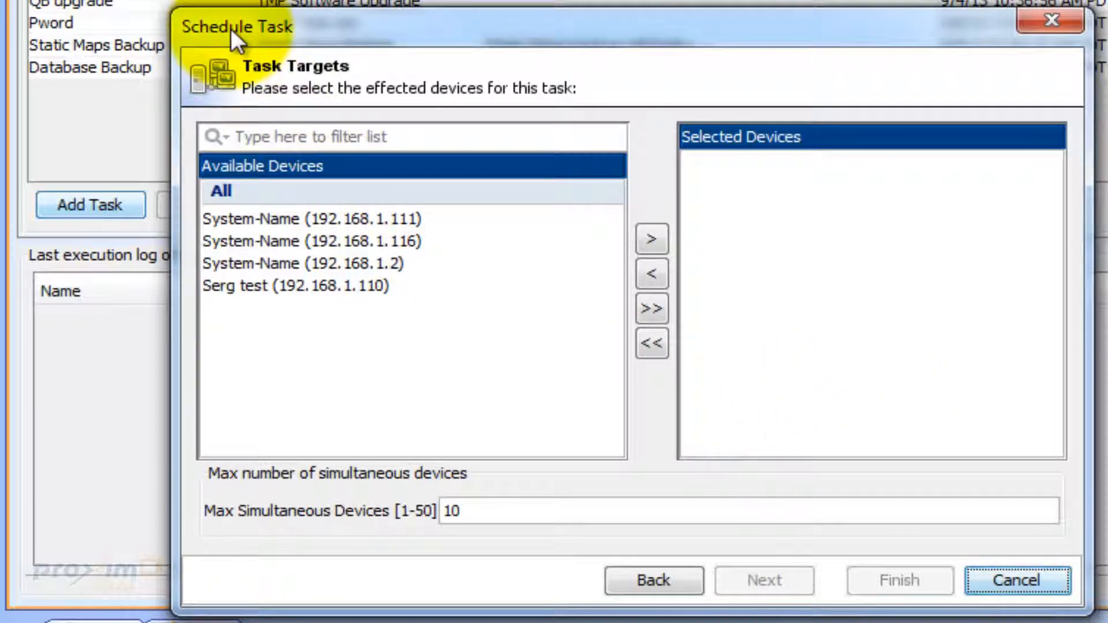
click(404, 224)
shift+click(406, 245)
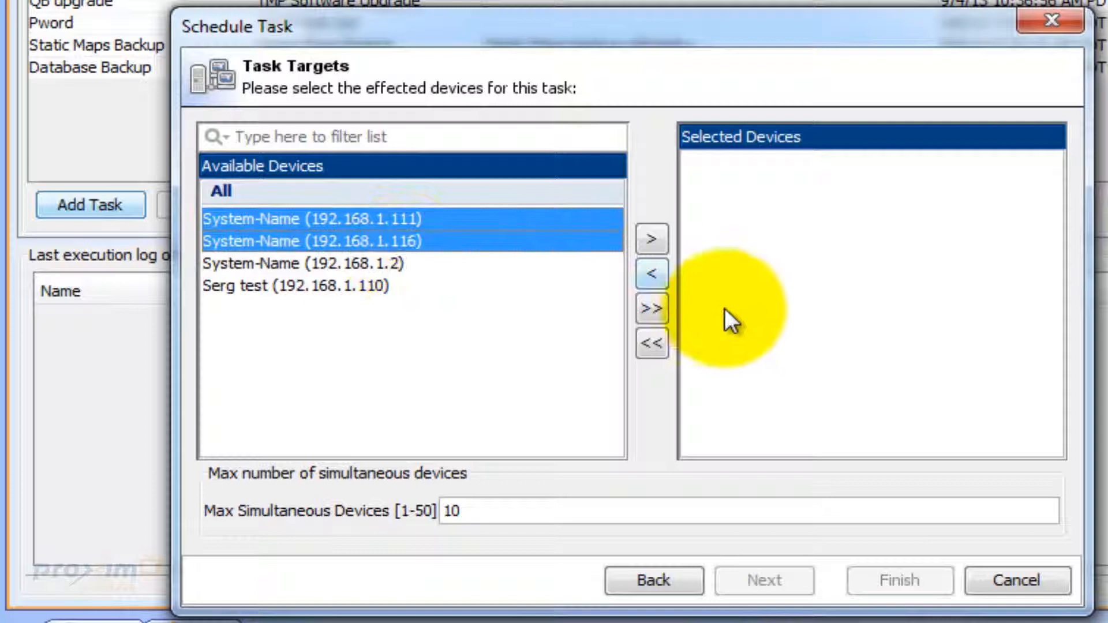
click(652, 239)
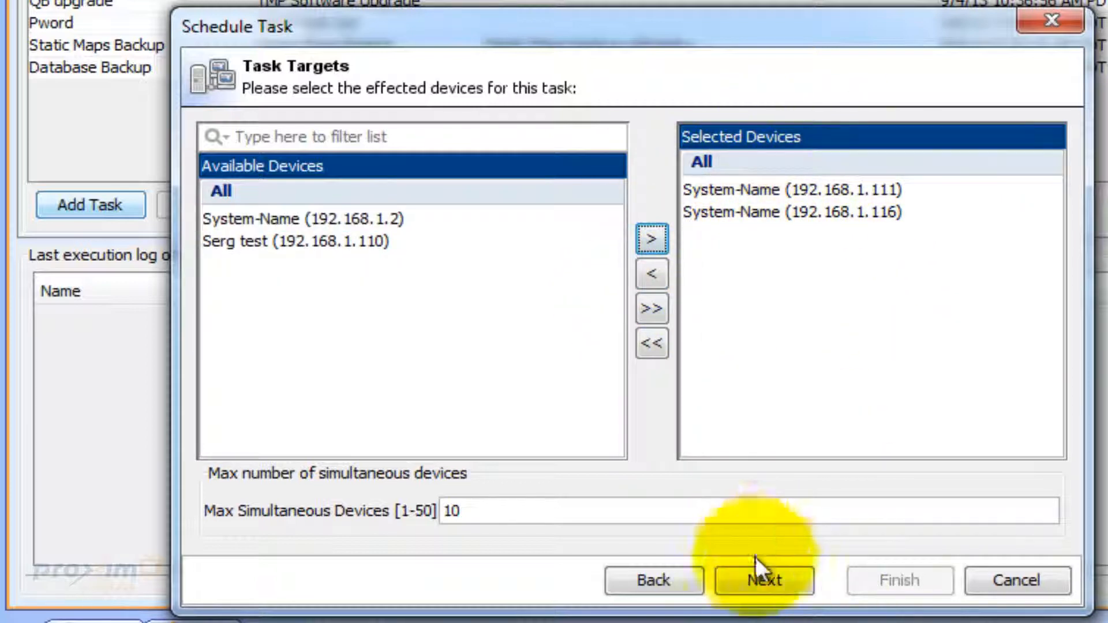
click(766, 580)
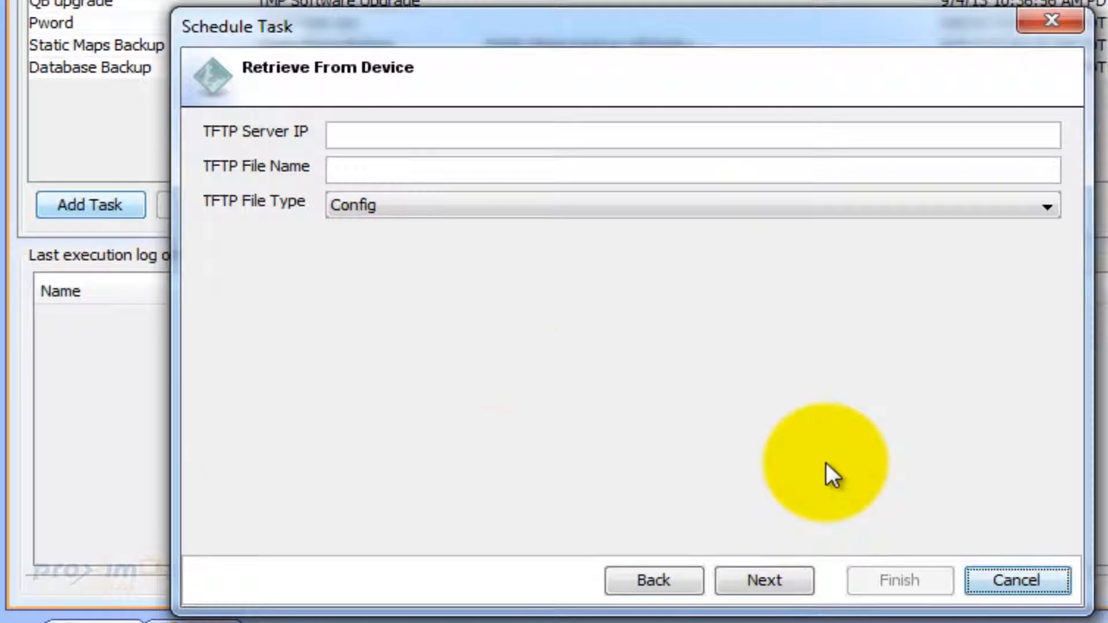
Review the TFTP server, file name and file type options of the retrieval task, and cancel the task.
click(402, 134)
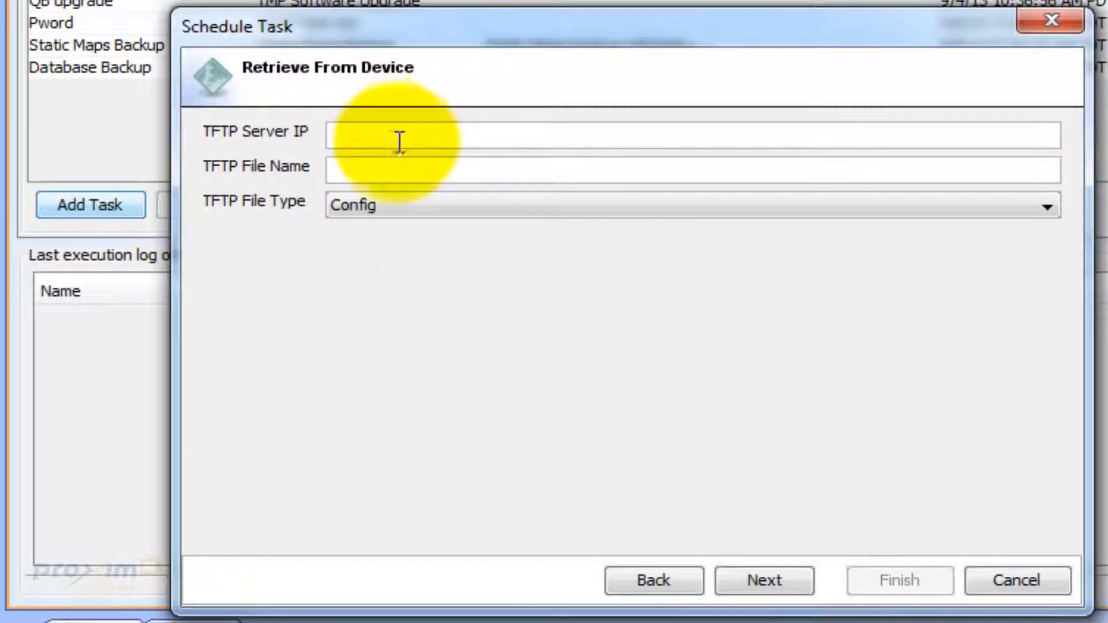
click(349, 174)
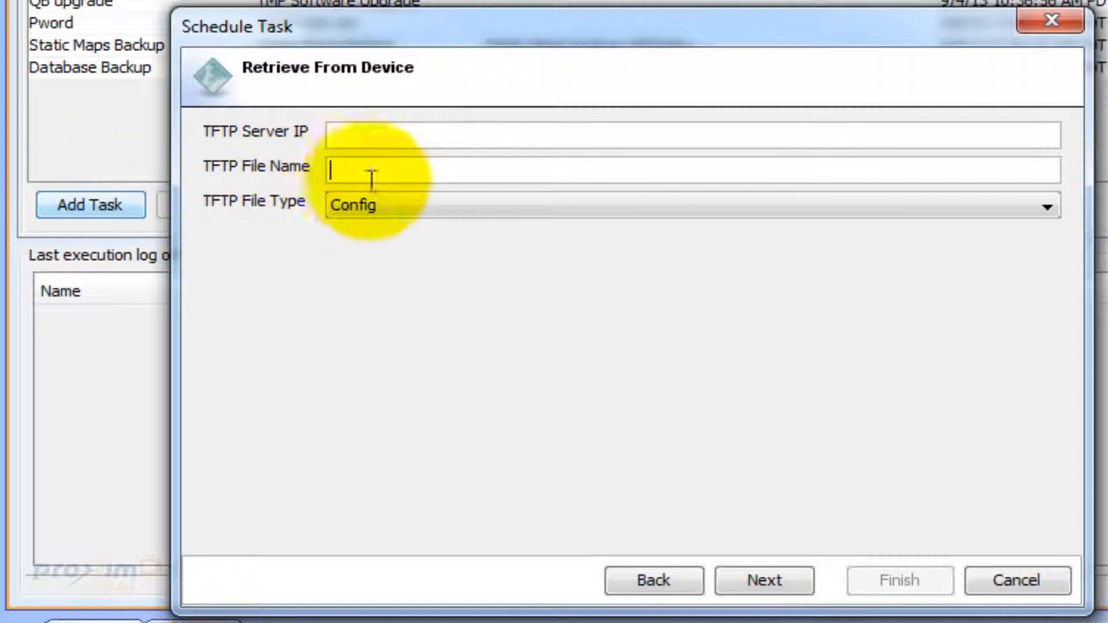
click(416, 203)
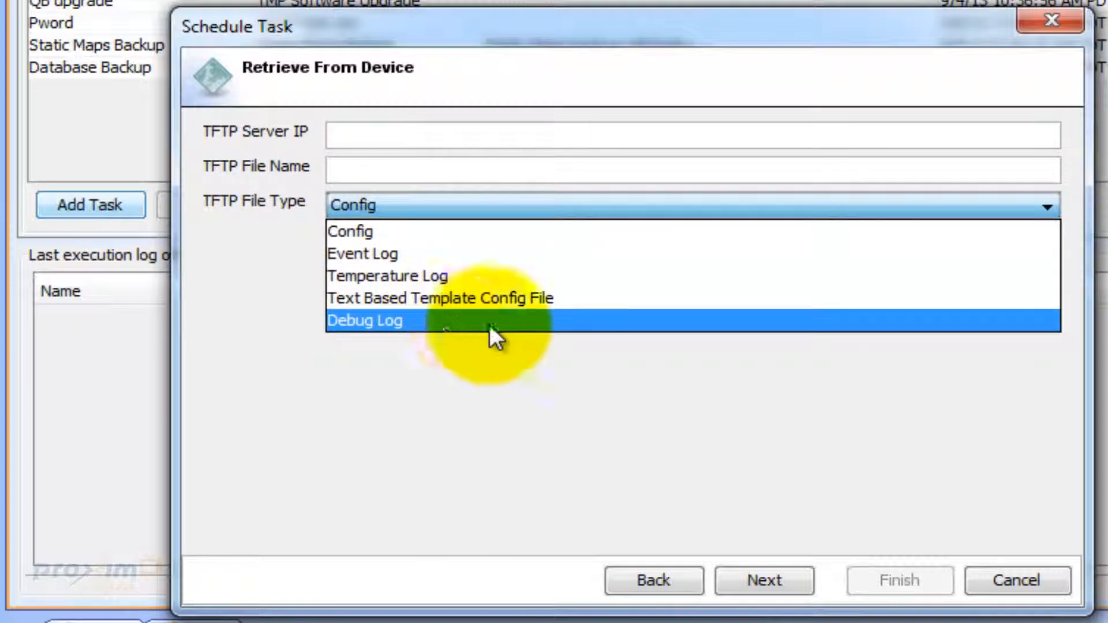
click(847, 565)
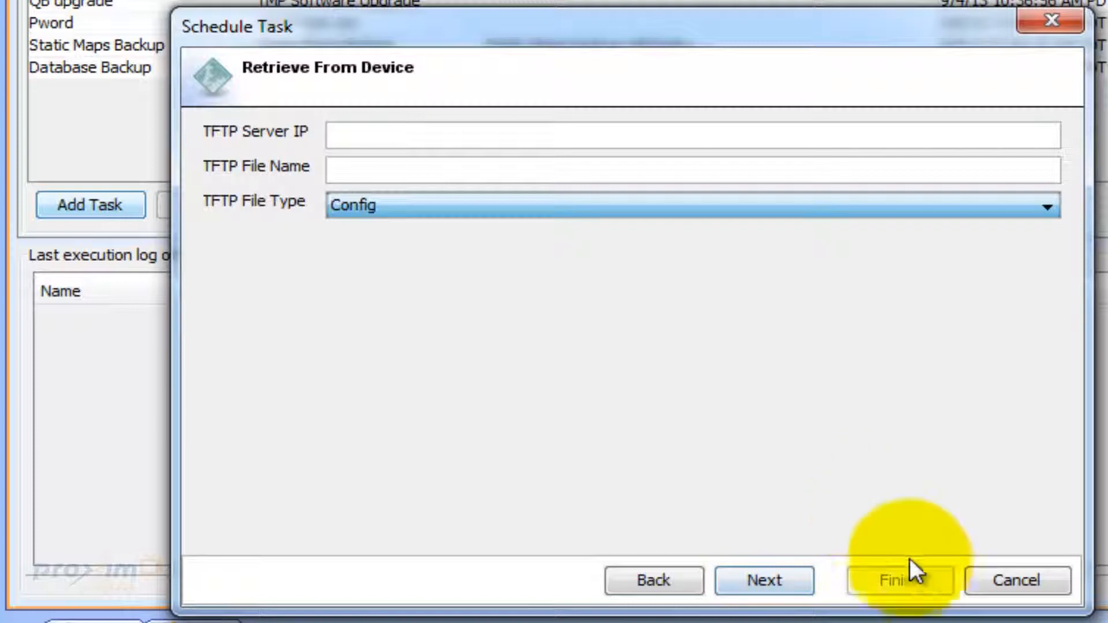
click(1030, 582)
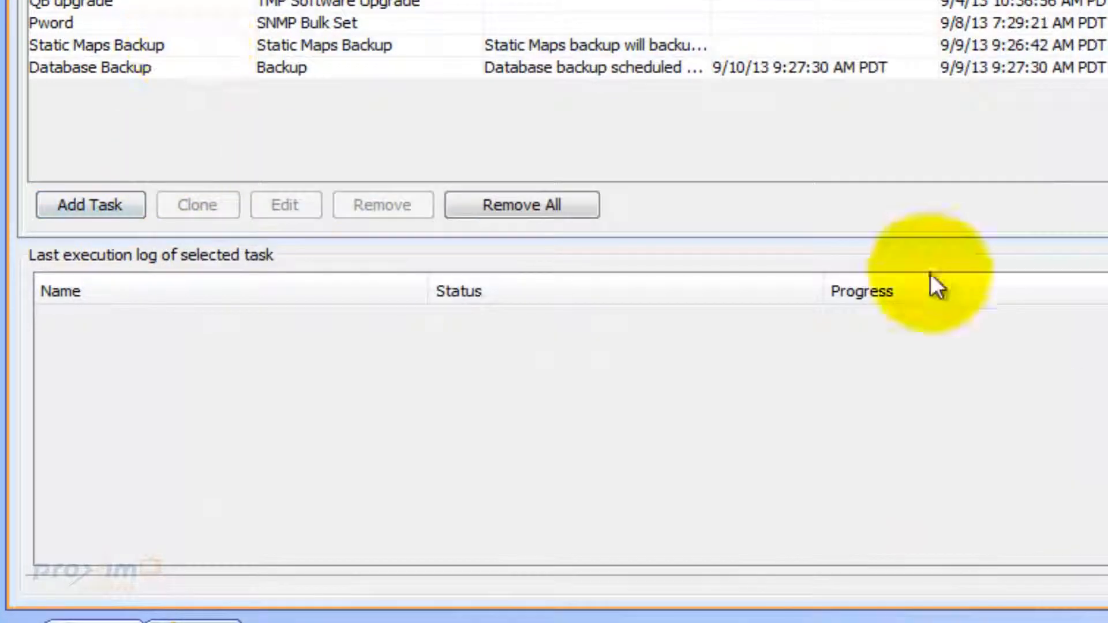
Begin a new AP Software Upgrade task targeting the device at 192.168.1.111.
click(107, 203)
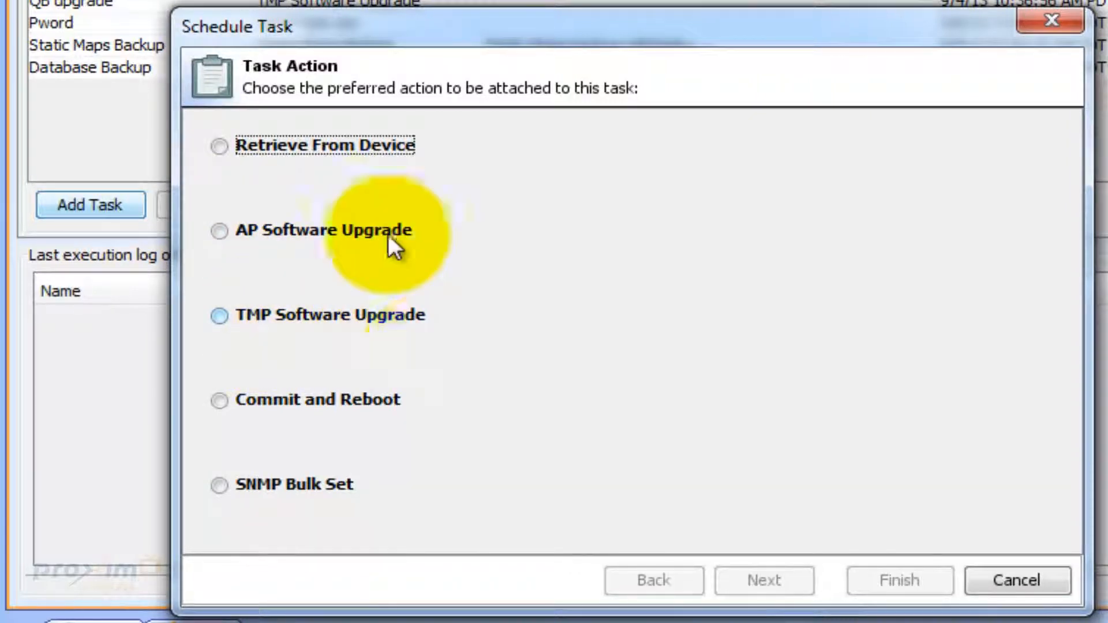
click(293, 231)
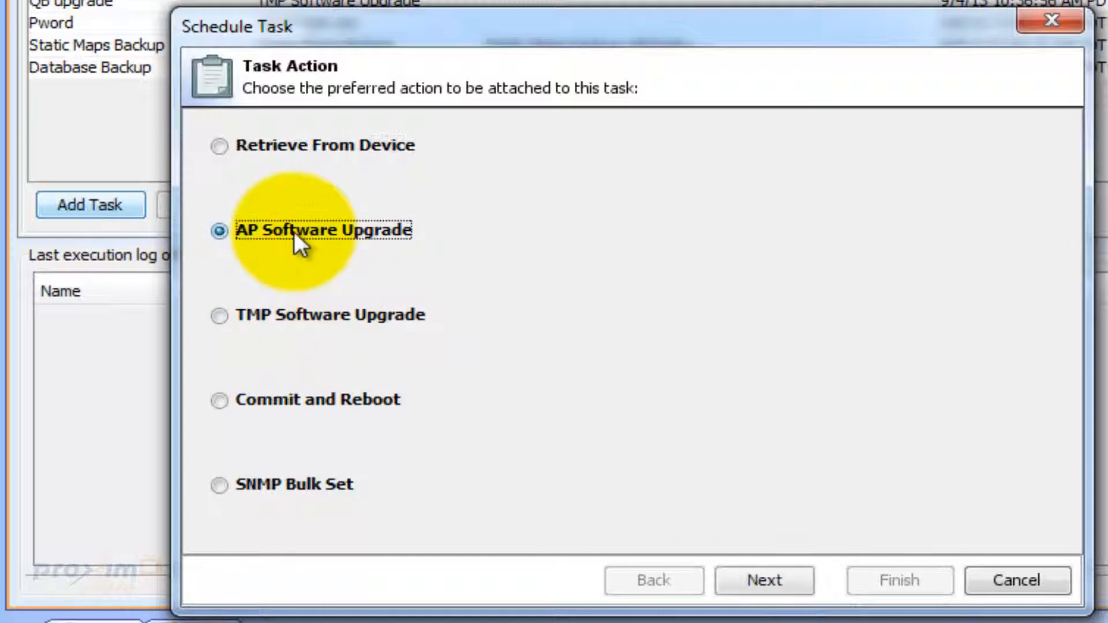
click(780, 573)
click(383, 223)
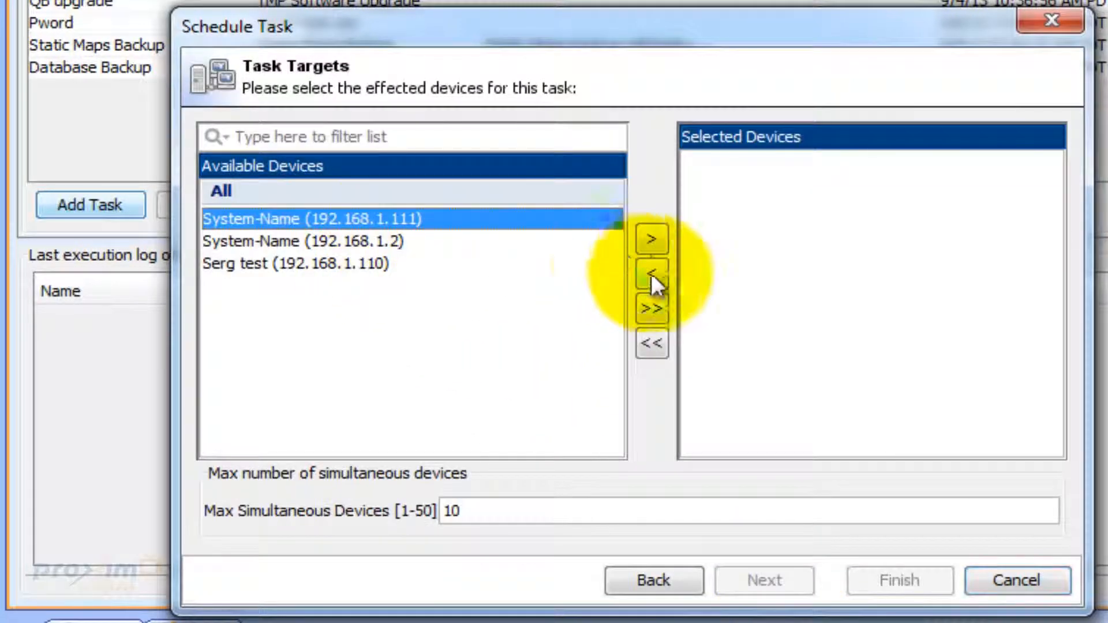
click(650, 240)
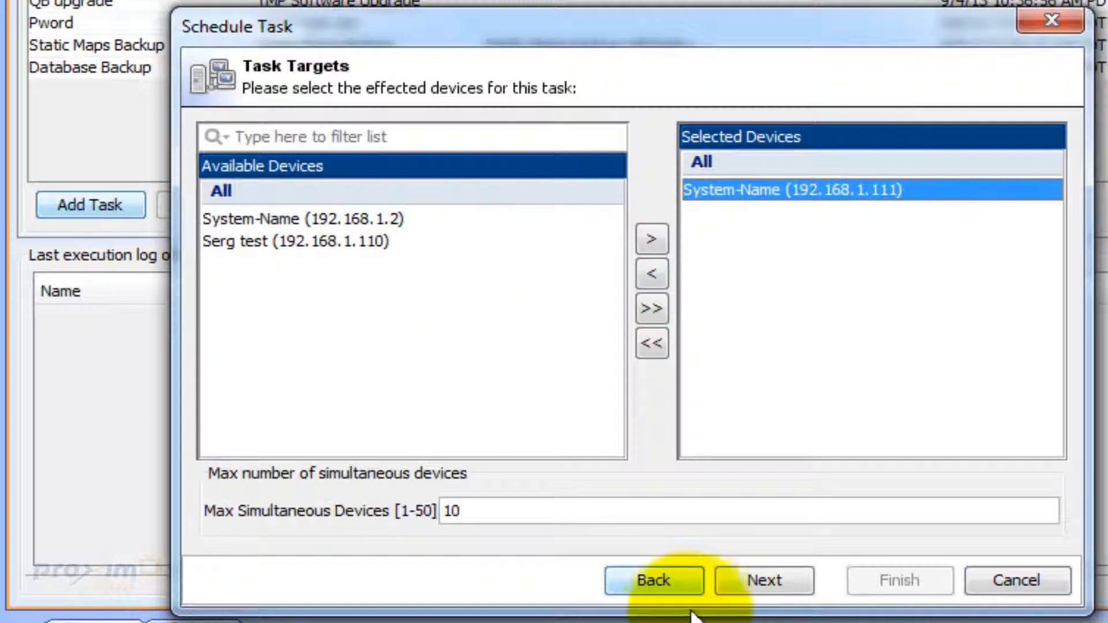
click(744, 583)
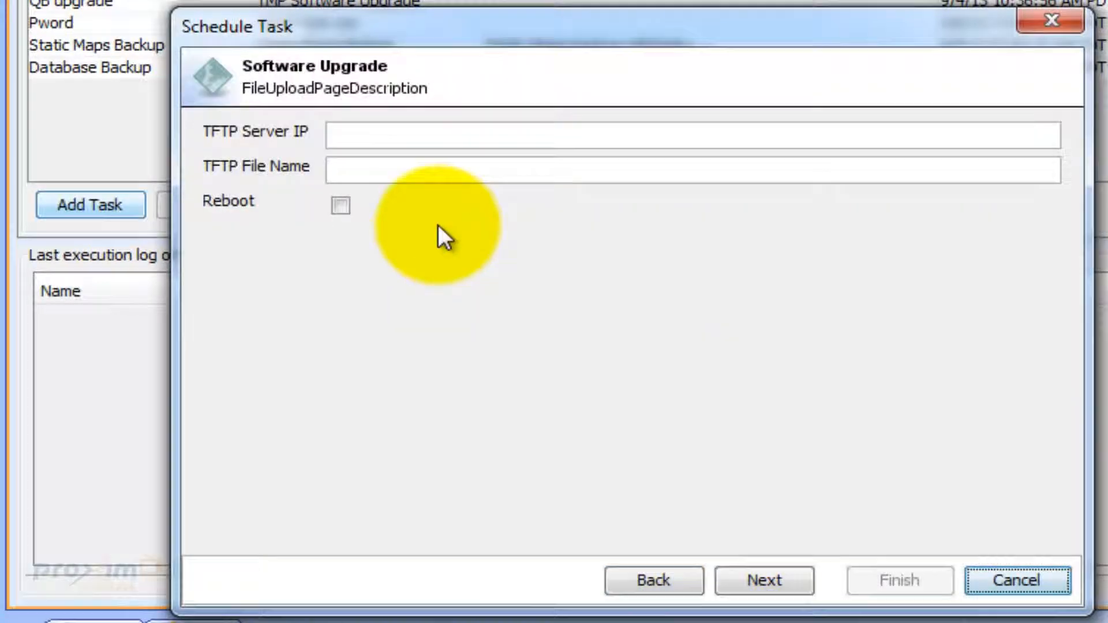
Set the upgrade's TFTP server IP to 192.168.1.254 and its TFTP file name to 1.sei, and continue to the task details.
click(402, 141)
text(192.168.)
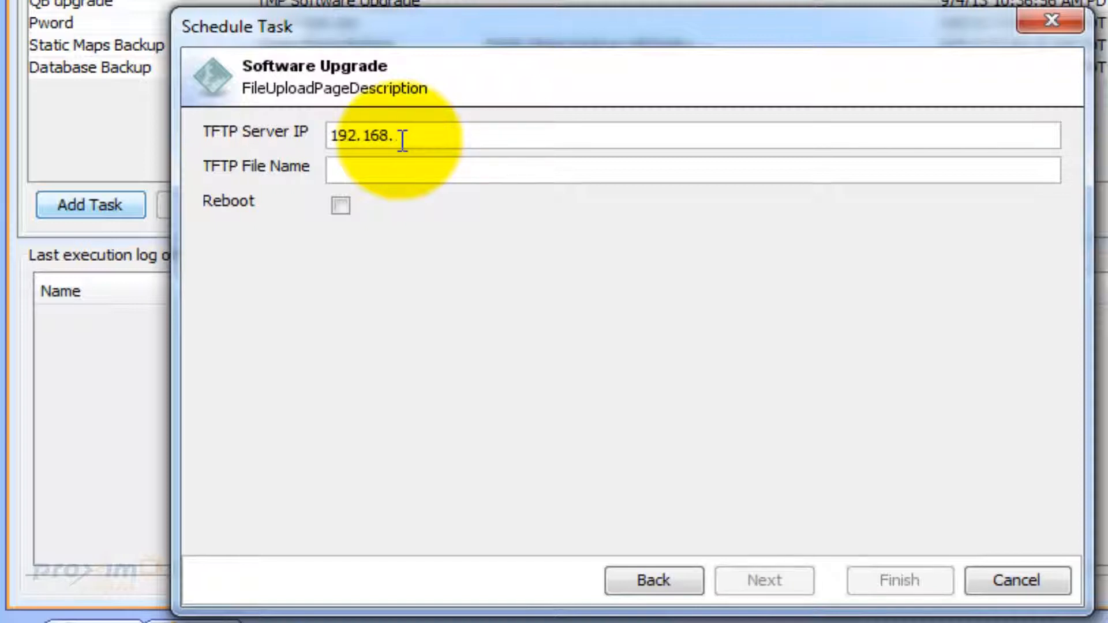
text(1.254)
click(431, 180)
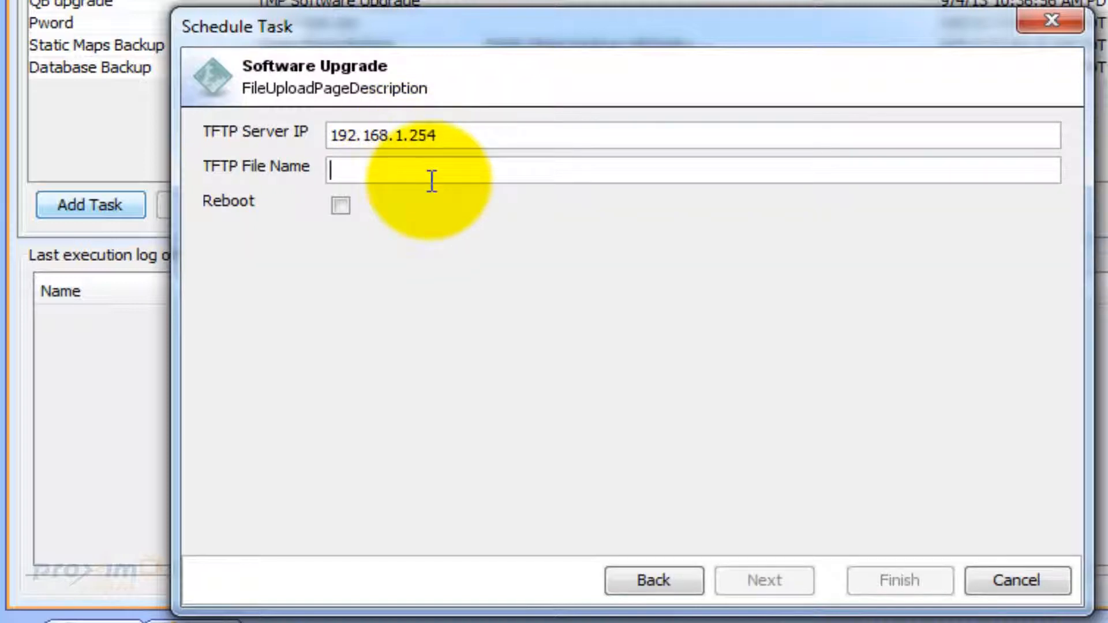
text(1.sei)
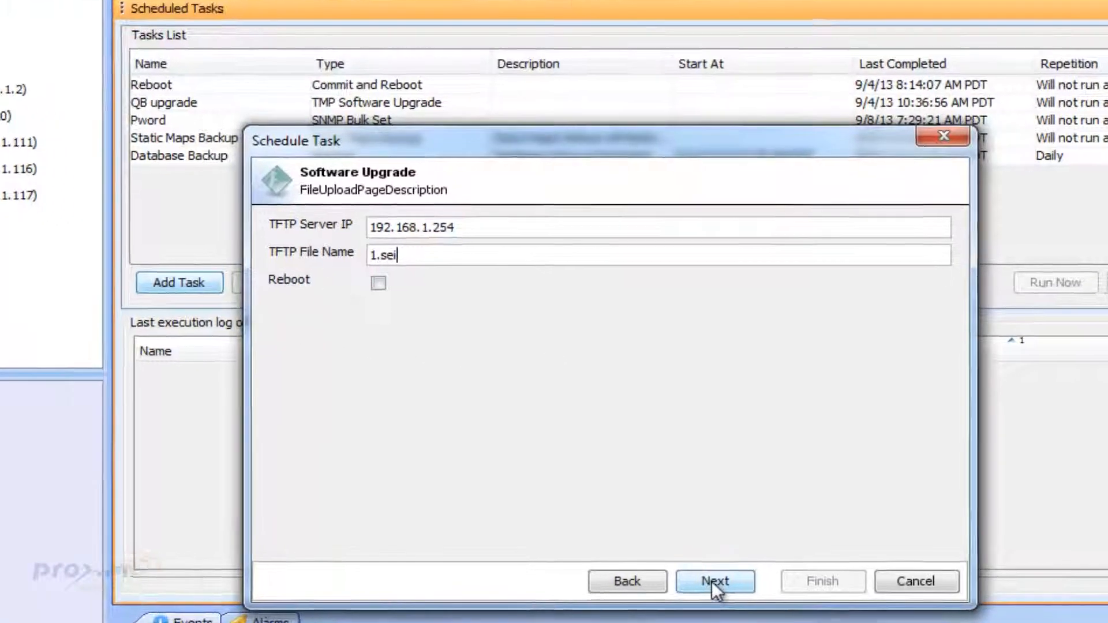
click(721, 584)
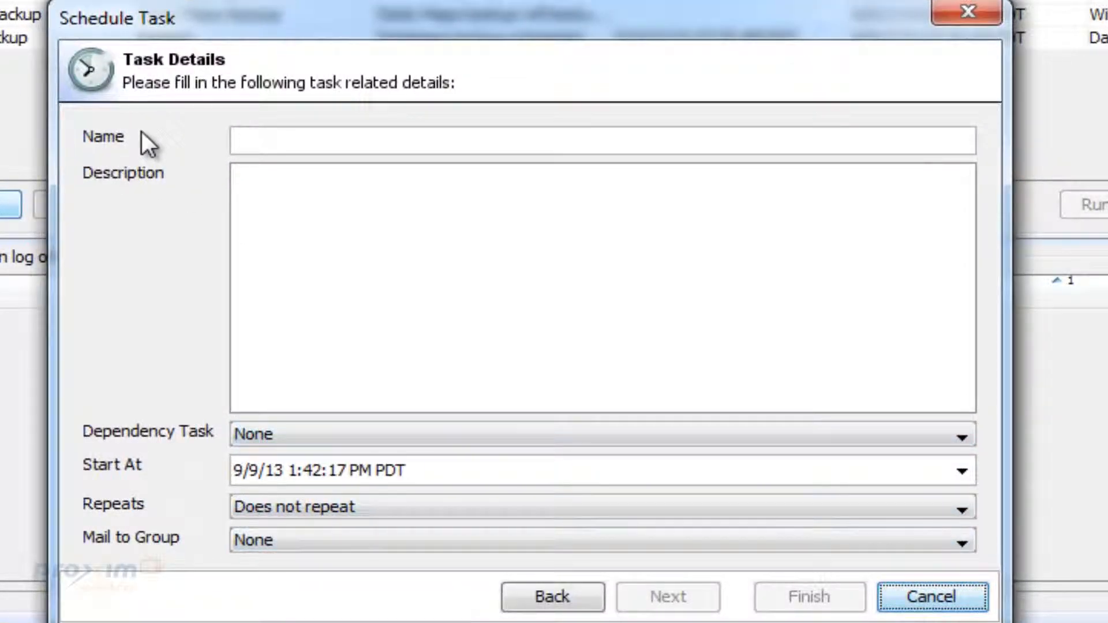
Name the task "Upgrade", review its dependency and repetition options, and finish scheduling it with the mail group set to None.
click(350, 142)
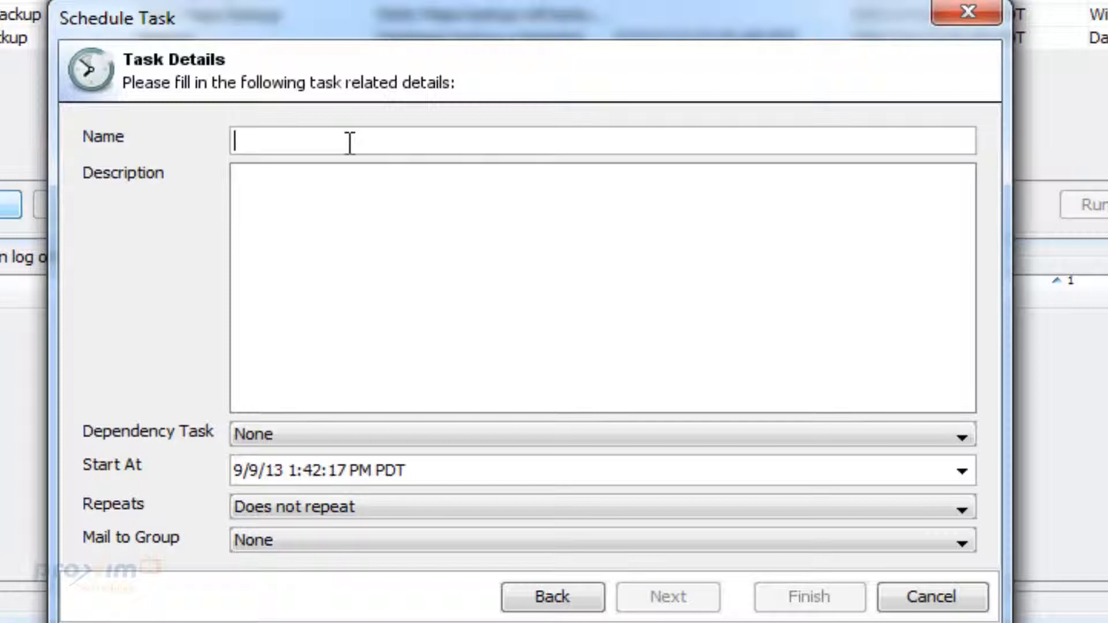
text(Upgrade)
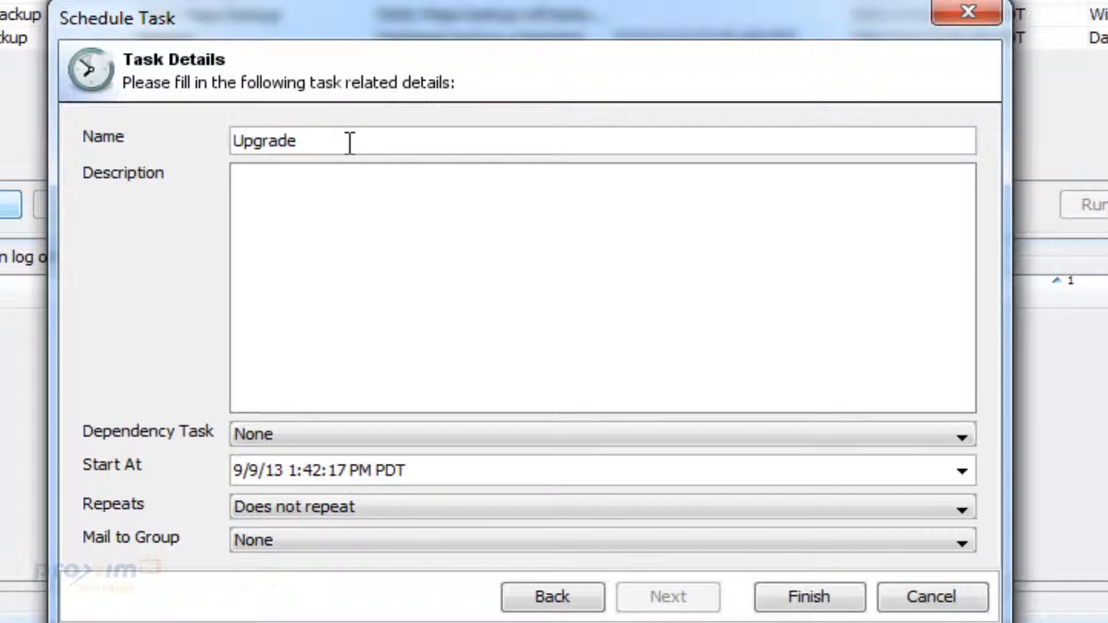
click(382, 445)
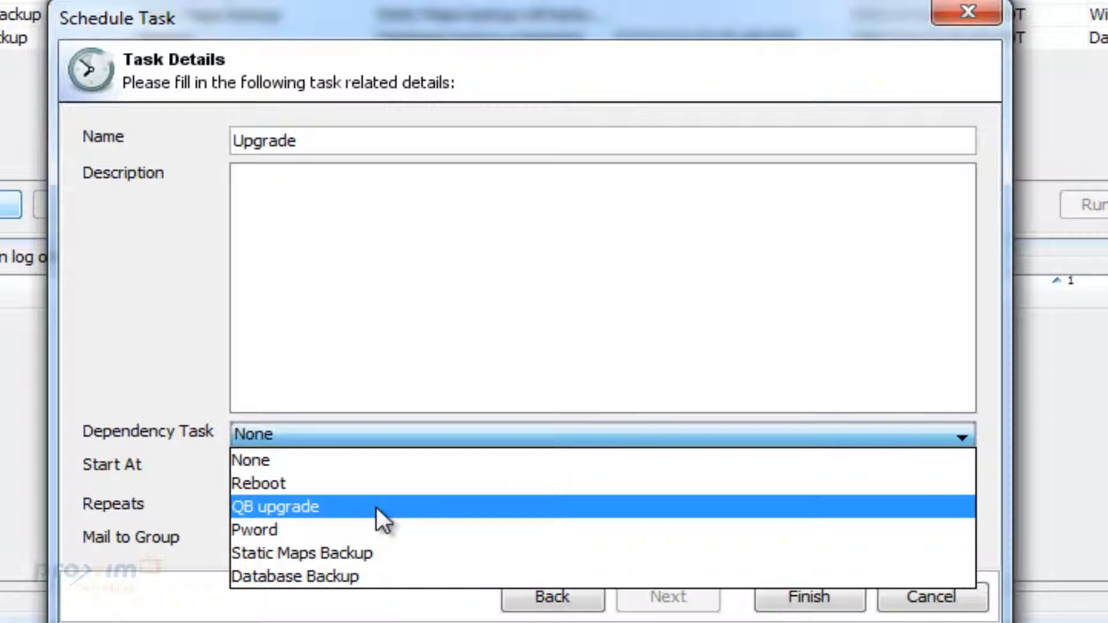
click(138, 344)
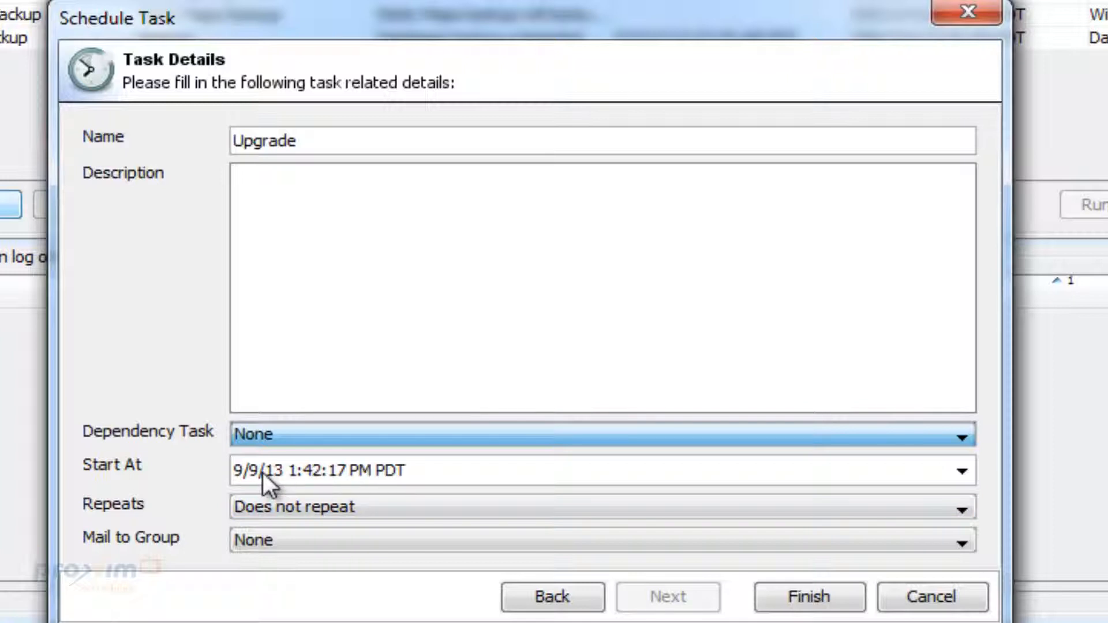
click(344, 508)
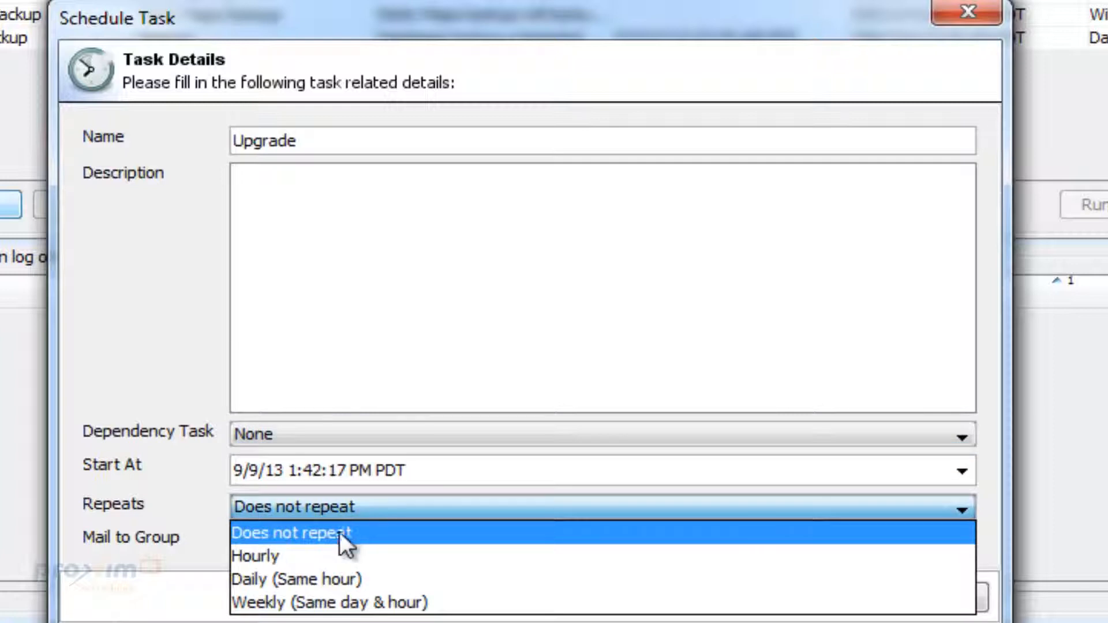
click(137, 483)
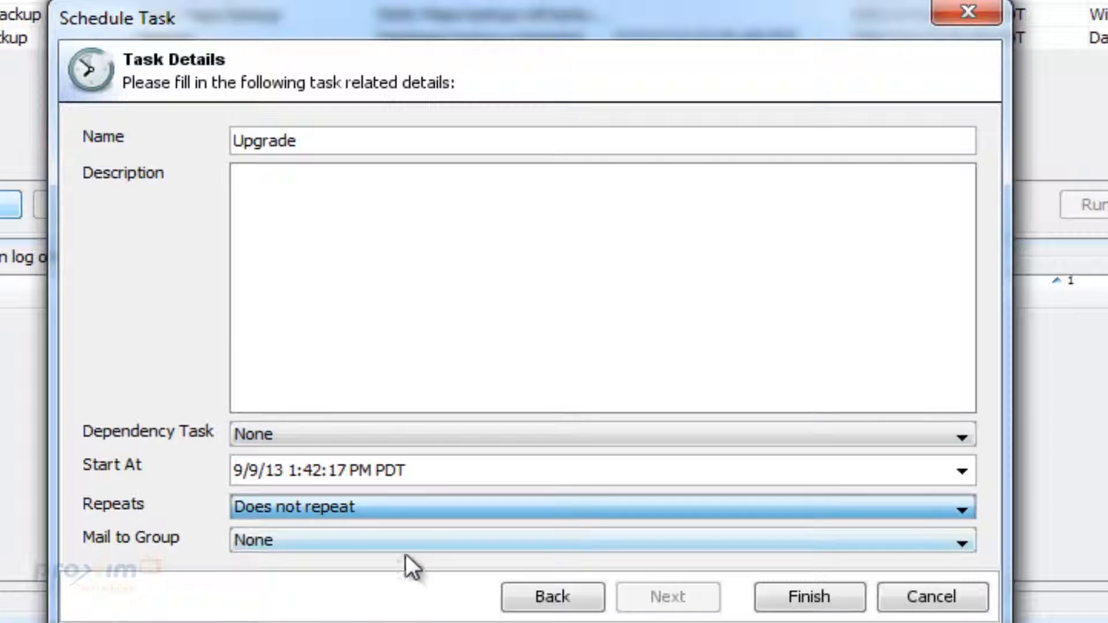
click(385, 540)
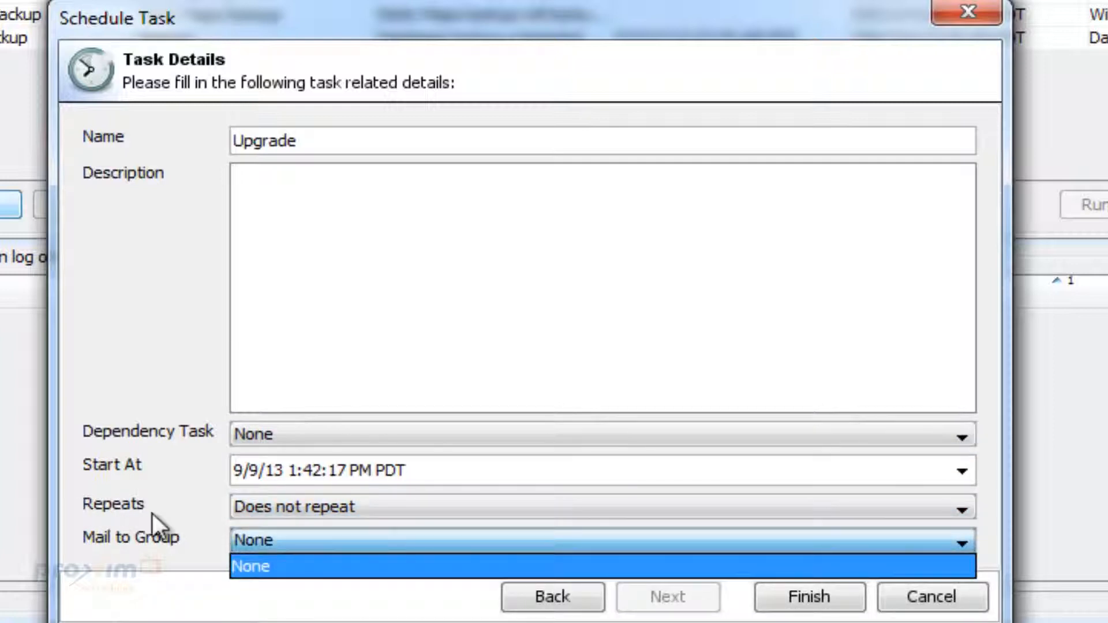
click(345, 566)
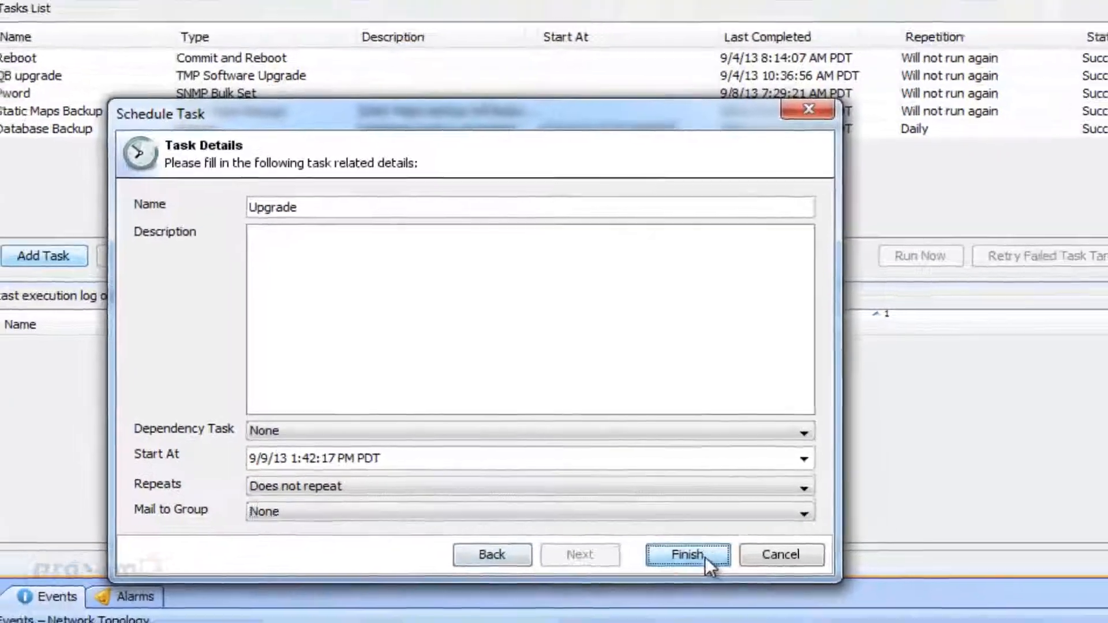
click(809, 597)
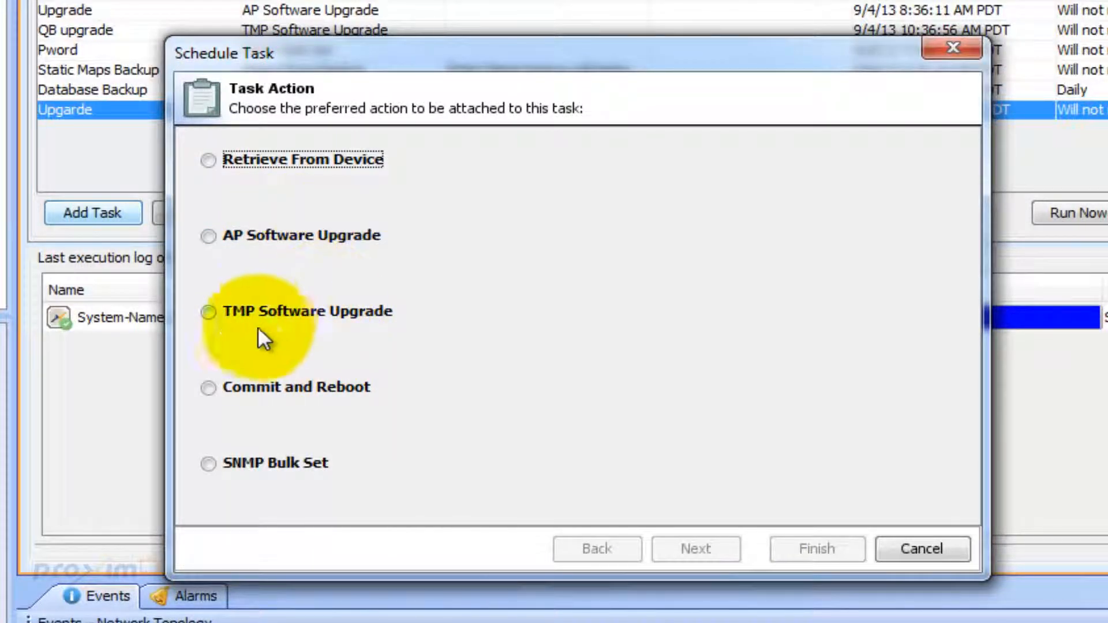
Look at the devices available for a TMP Software Upgrade task, and cancel the task.
click(209, 313)
click(690, 548)
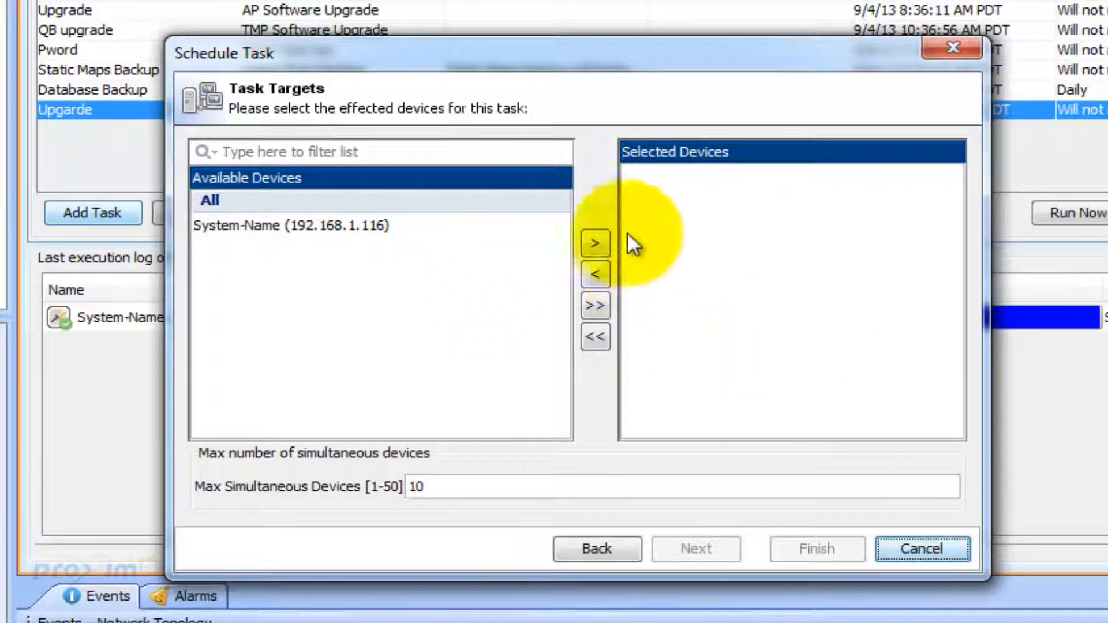
click(935, 552)
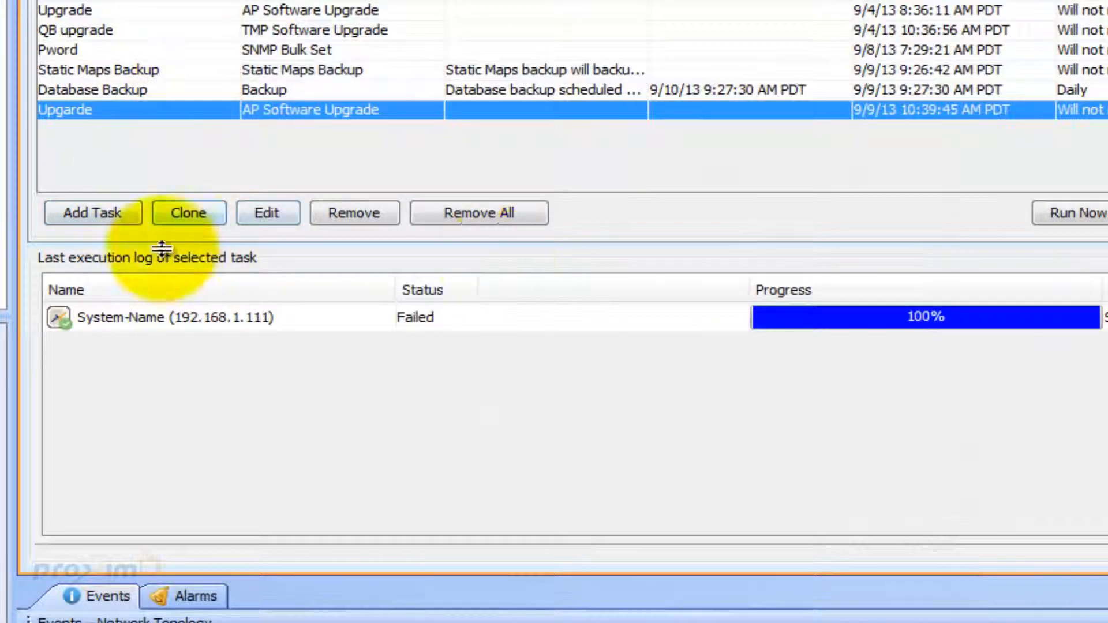
Begin a Commit and Reboot task and add the devices at 192.168.1.111 and 192.168.1.116 as its targets.
click(99, 209)
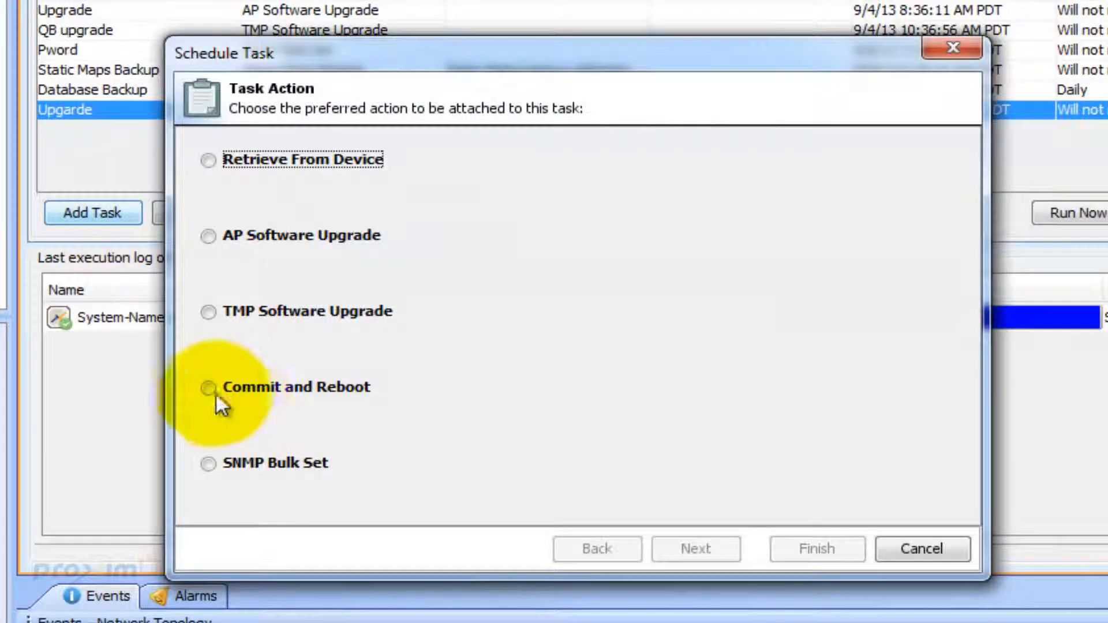
click(207, 389)
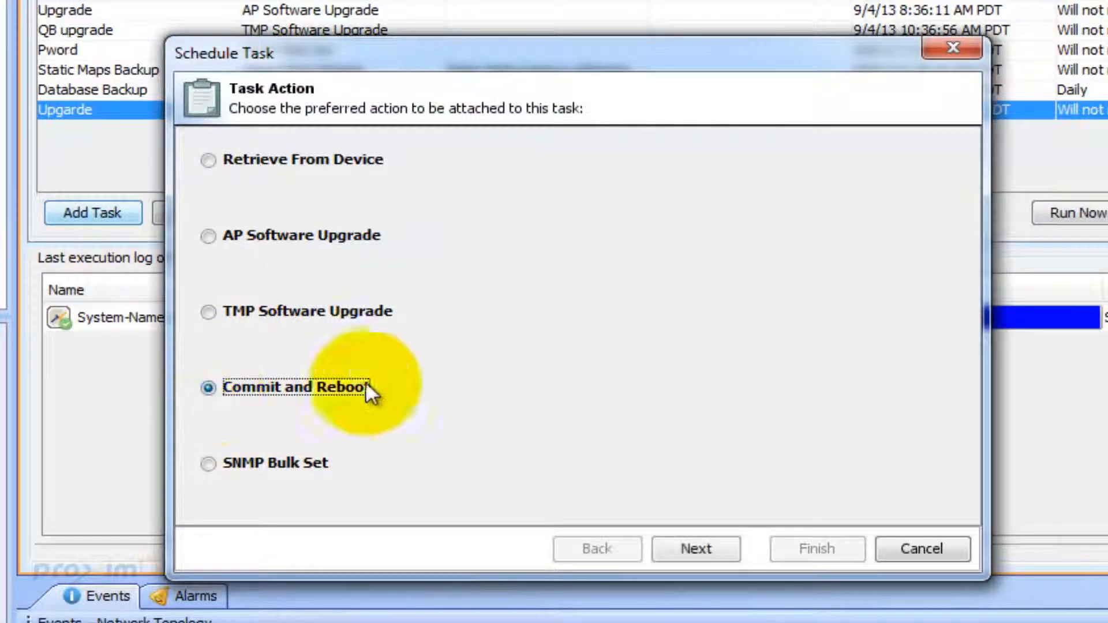
click(711, 545)
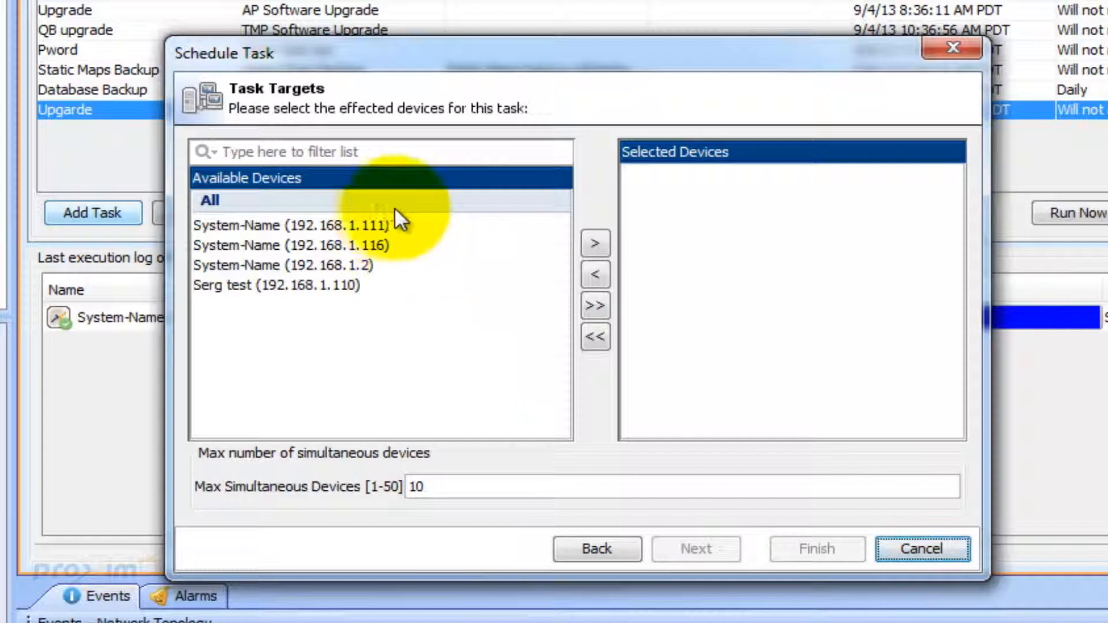
click(382, 229)
ctrl+click(381, 244)
click(594, 243)
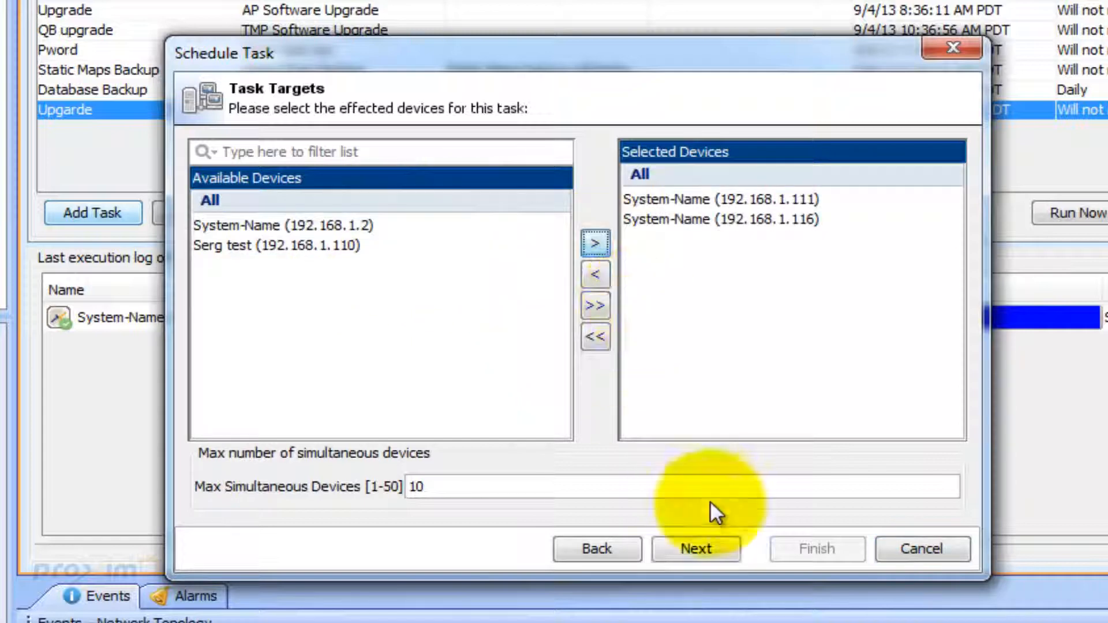
Look at the Commit and Reboot task's action options, and cancel the task.
click(715, 546)
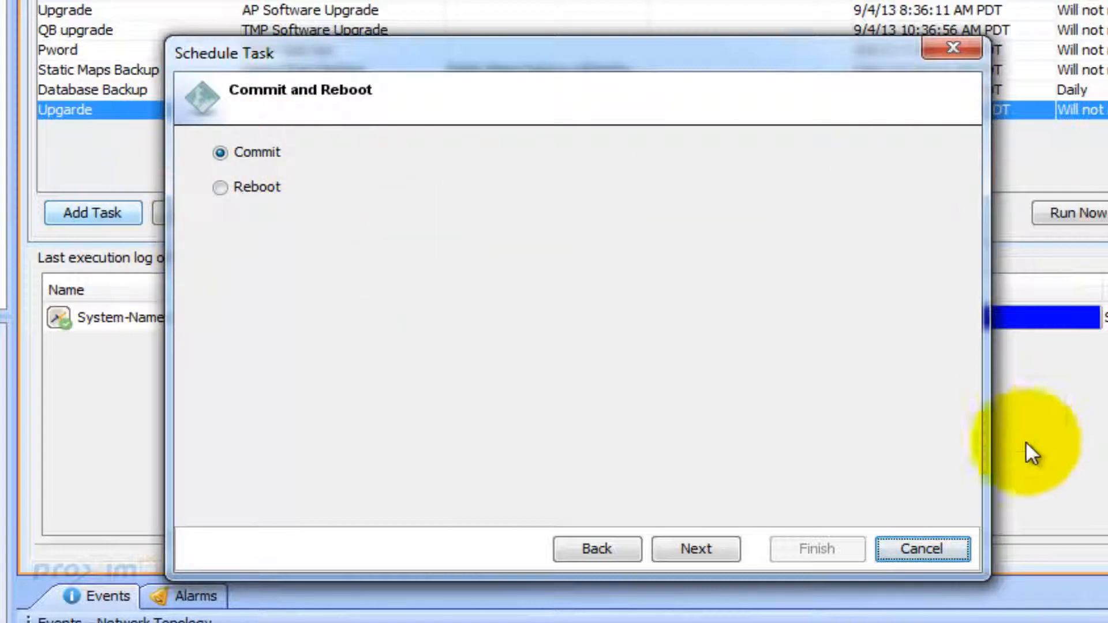
click(926, 548)
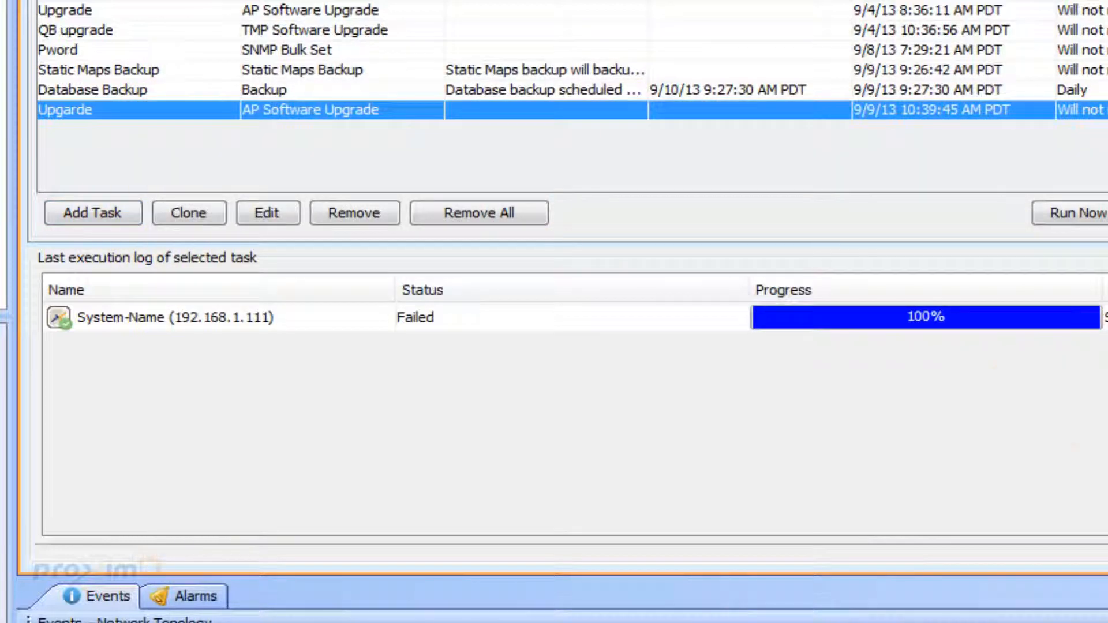
Begin an SNMP Bulk Set task with the device at 192.168.1.116 as its target, and continue to the SNMP settings.
click(93, 216)
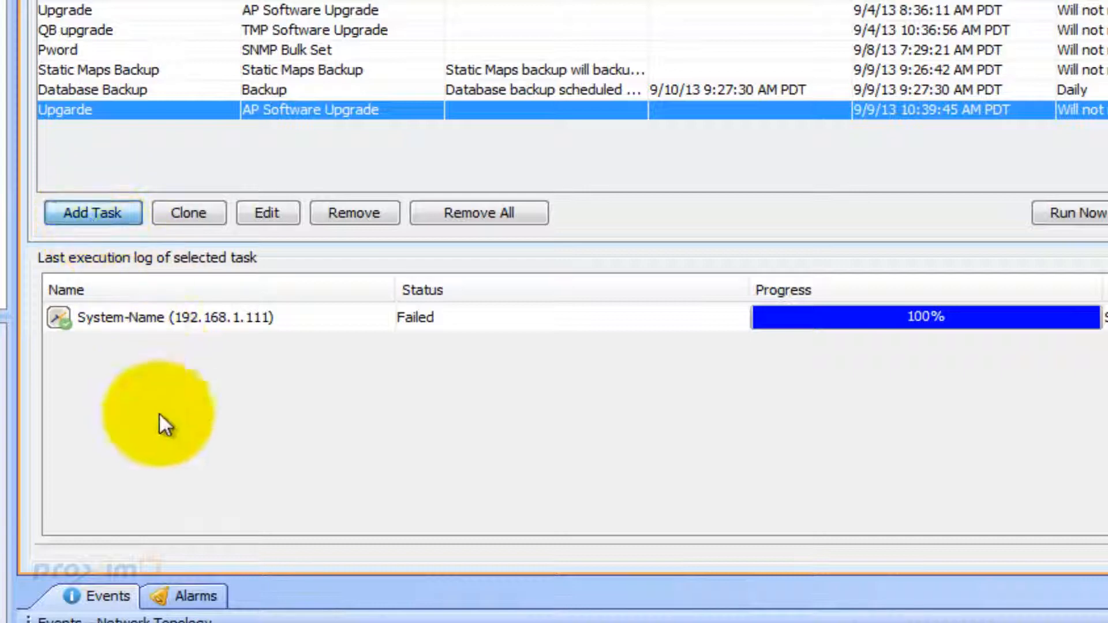
click(233, 461)
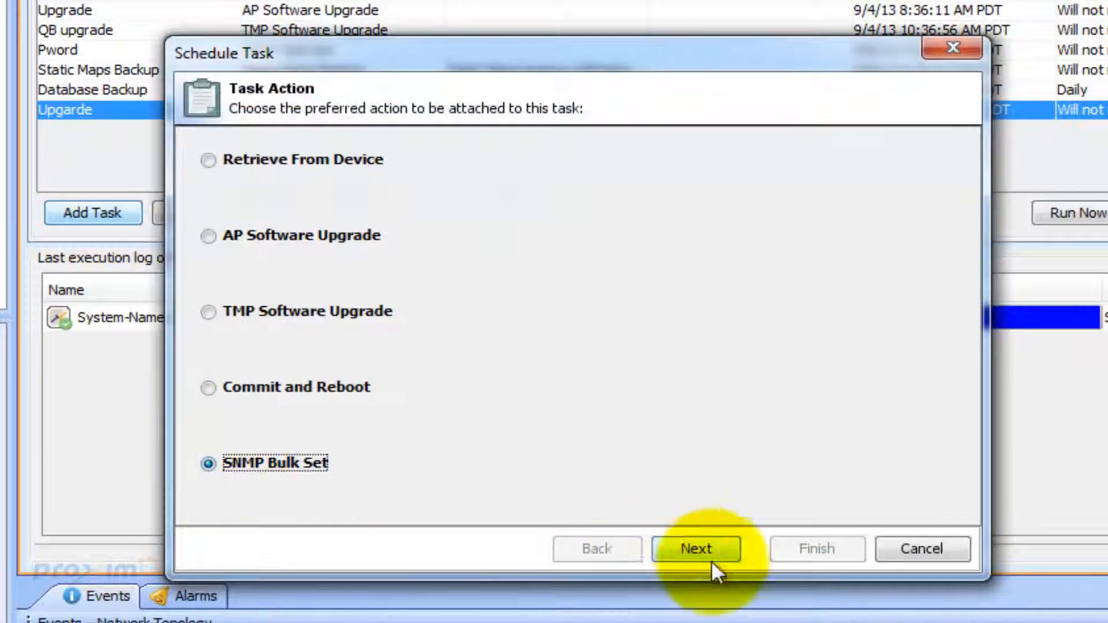
click(702, 546)
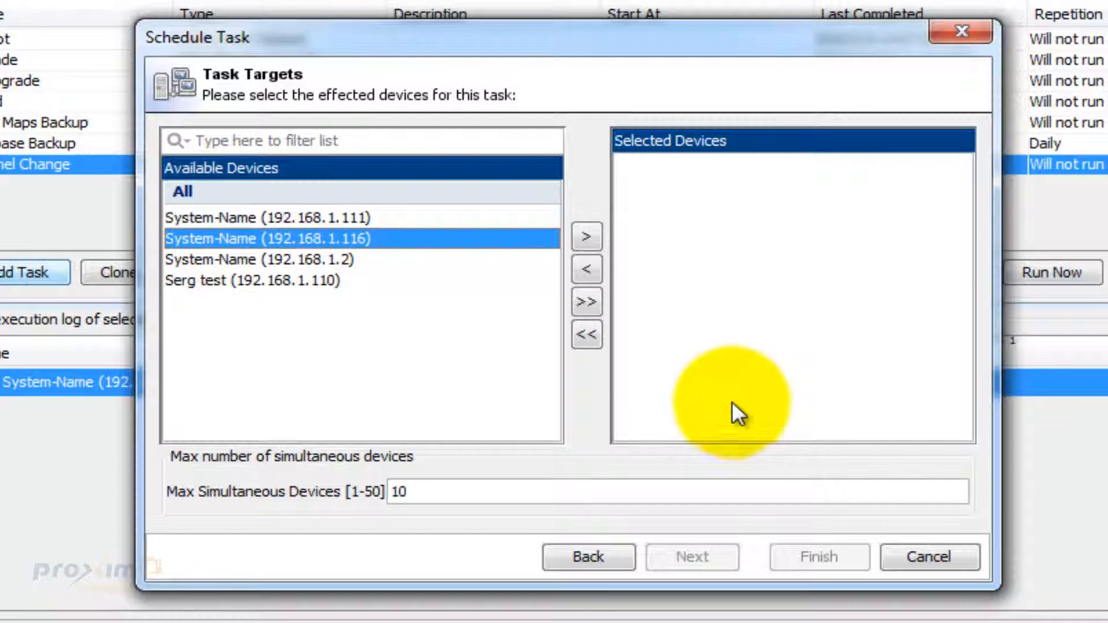
click(579, 238)
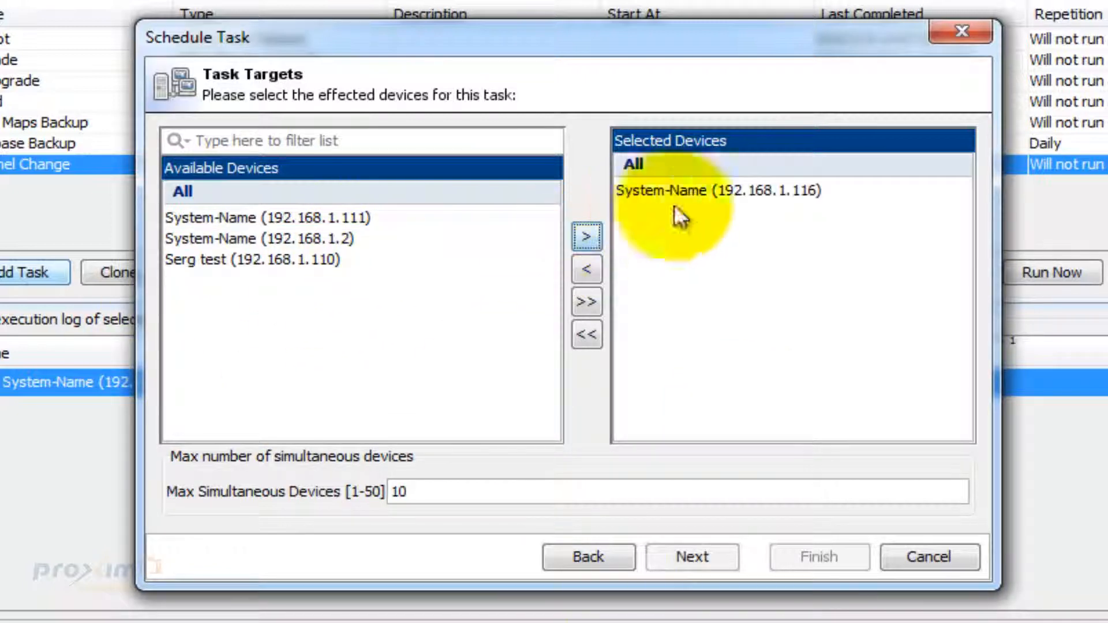
click(689, 552)
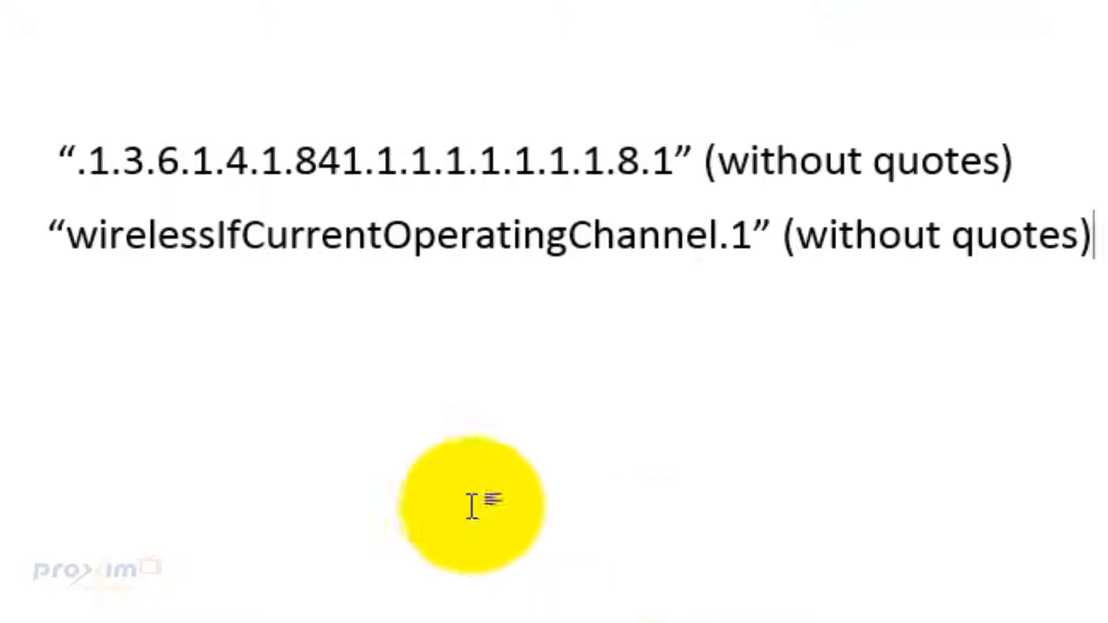
Switch to the text document listing the OIDs and copy wirelessIfCurrentOperatingChannel.1 without its quotes.
drag(672, 159, 79, 154)
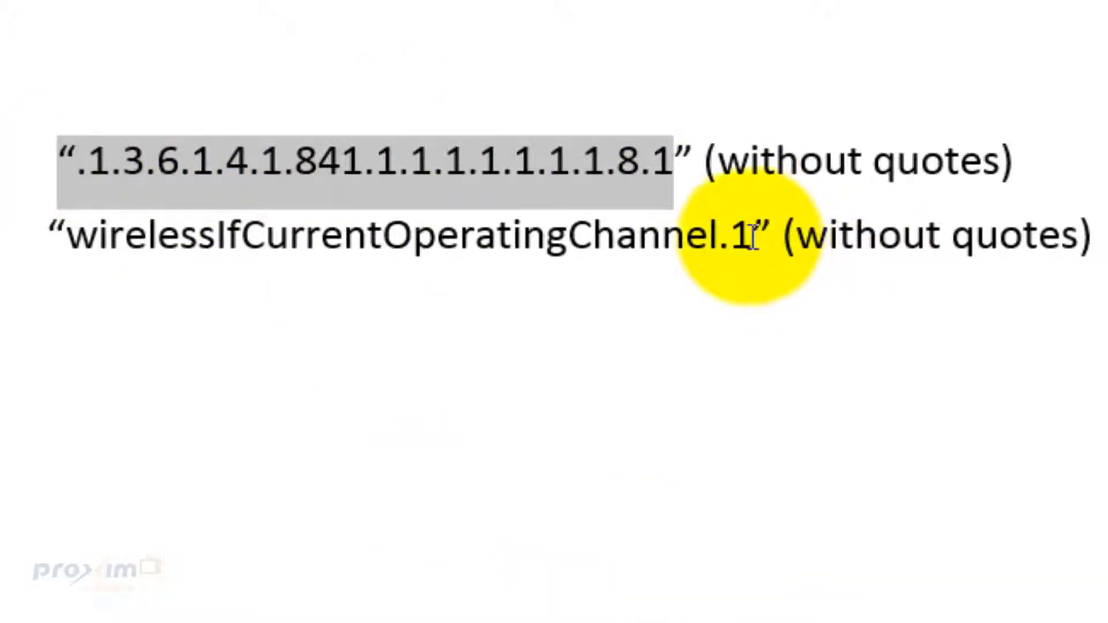
drag(752, 237, 224, 240)
click(548, 303)
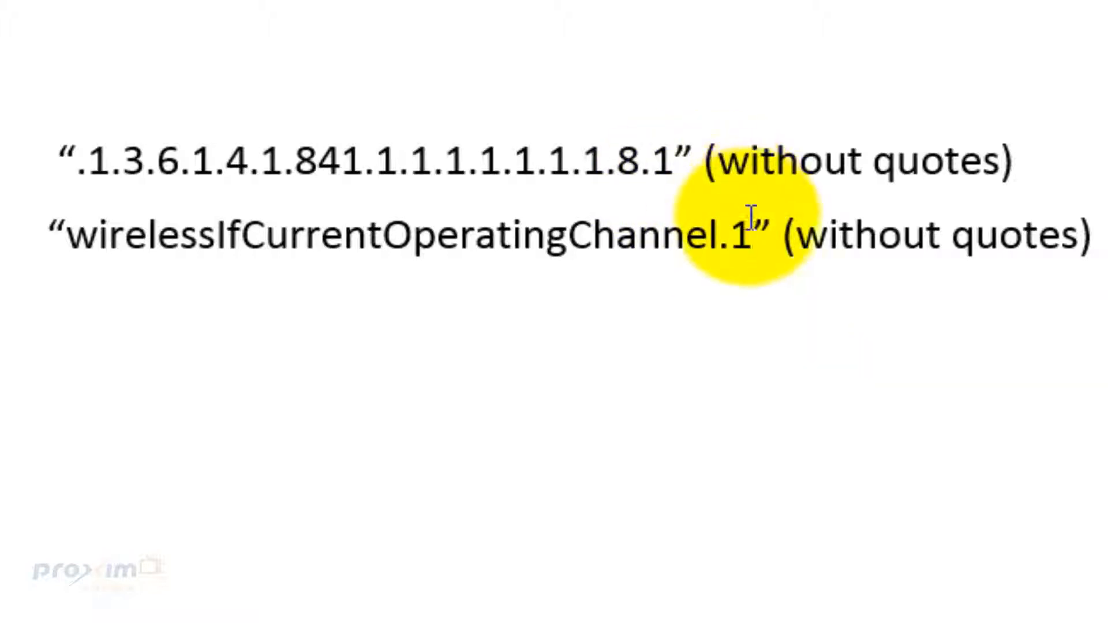
drag(751, 237, 123, 246)
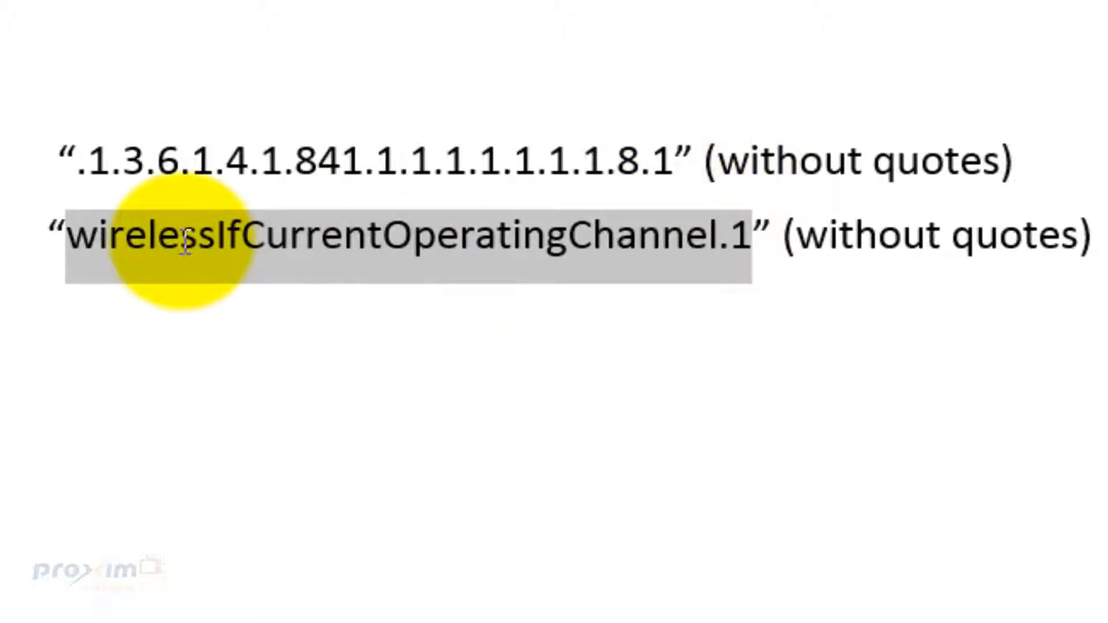
right_click(217, 240)
click(267, 301)
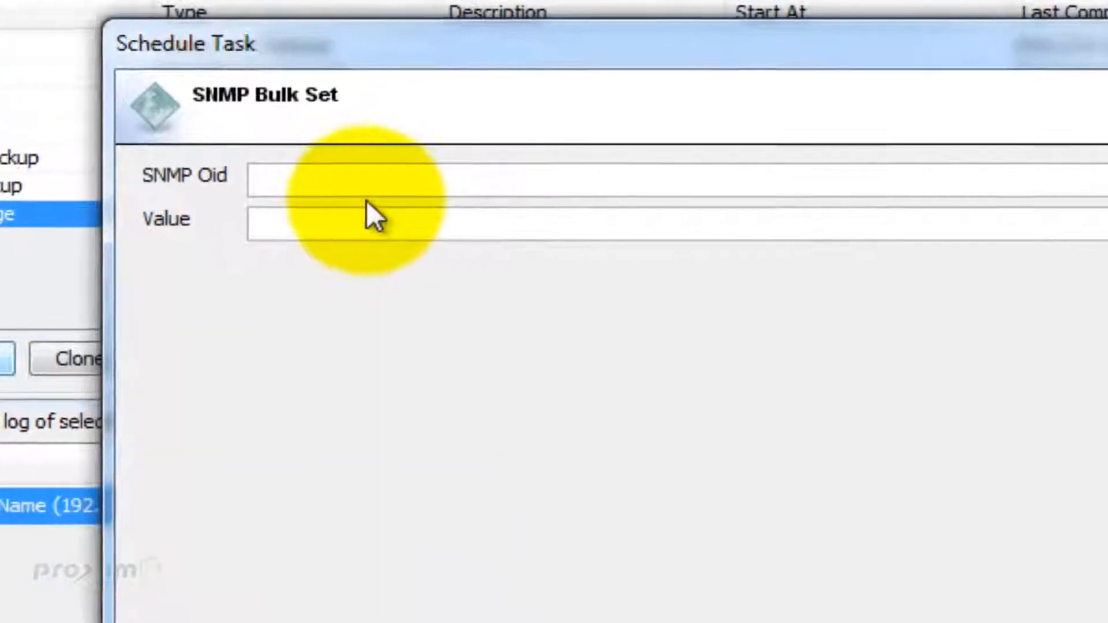
Set the bulk set's SNMP Oid to the copied wirelessIfCurrentOperatingChannel.1 and its value to 149, and continue to the task details.
click(408, 173)
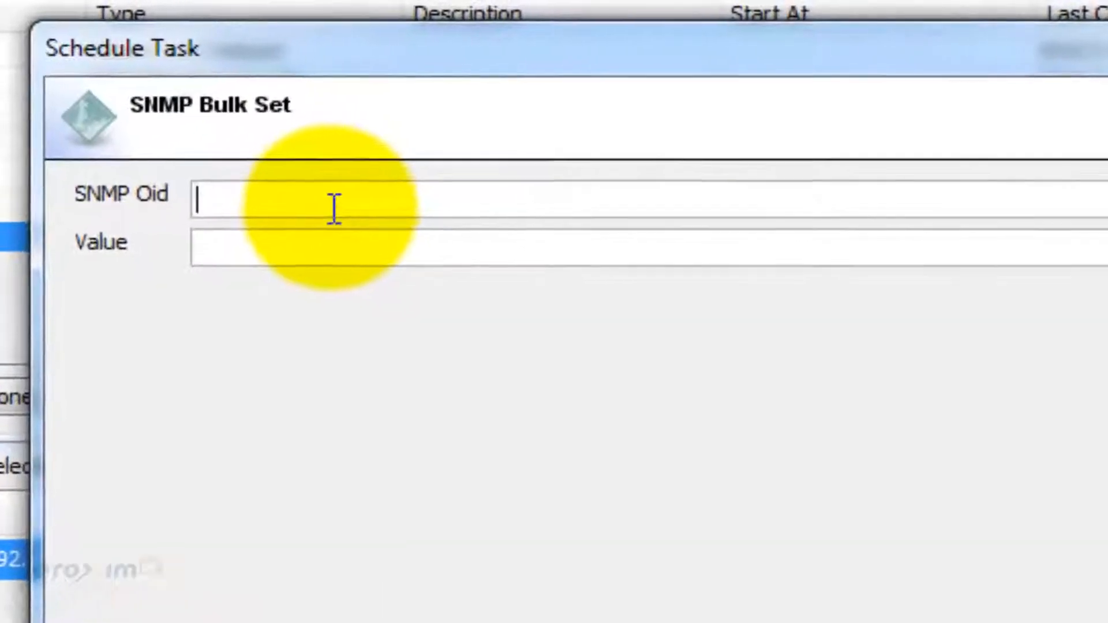
key(ctrl+v)
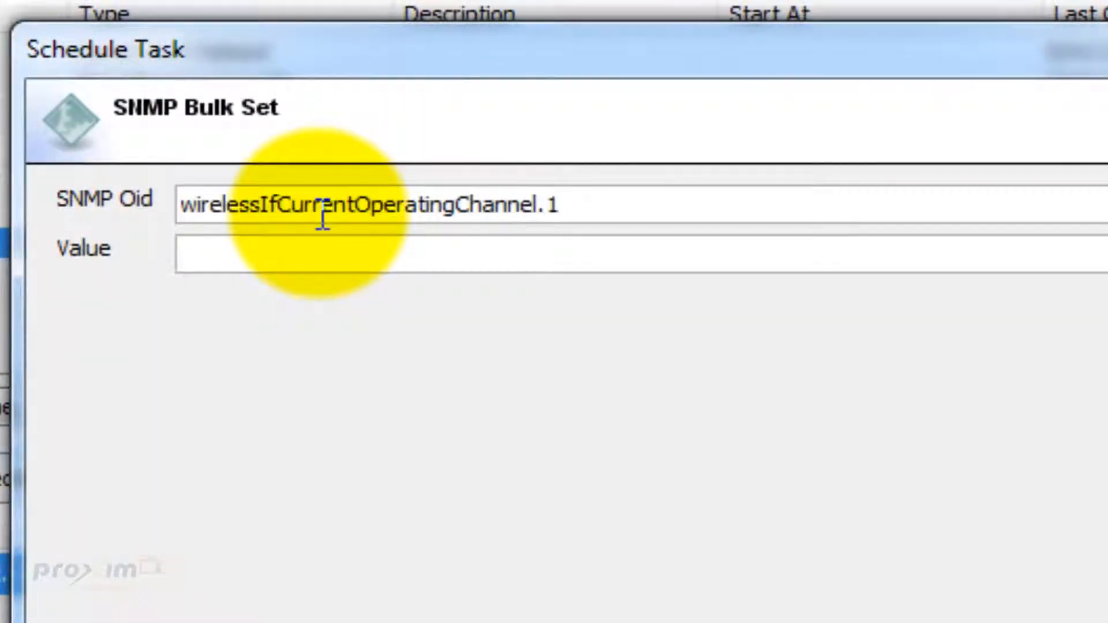
click(331, 259)
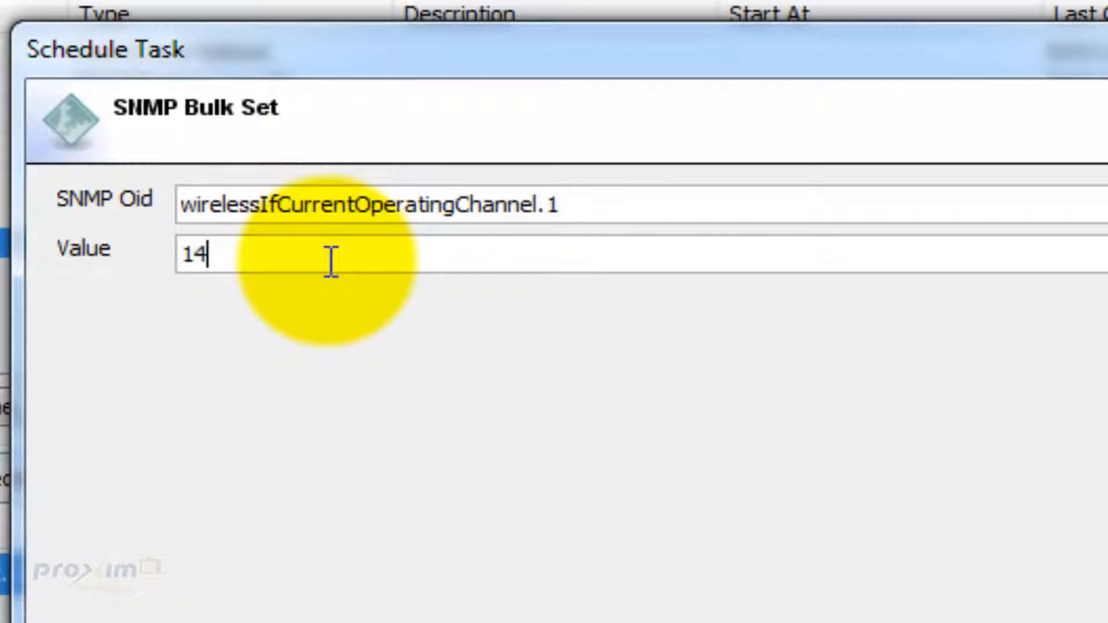
text(149)
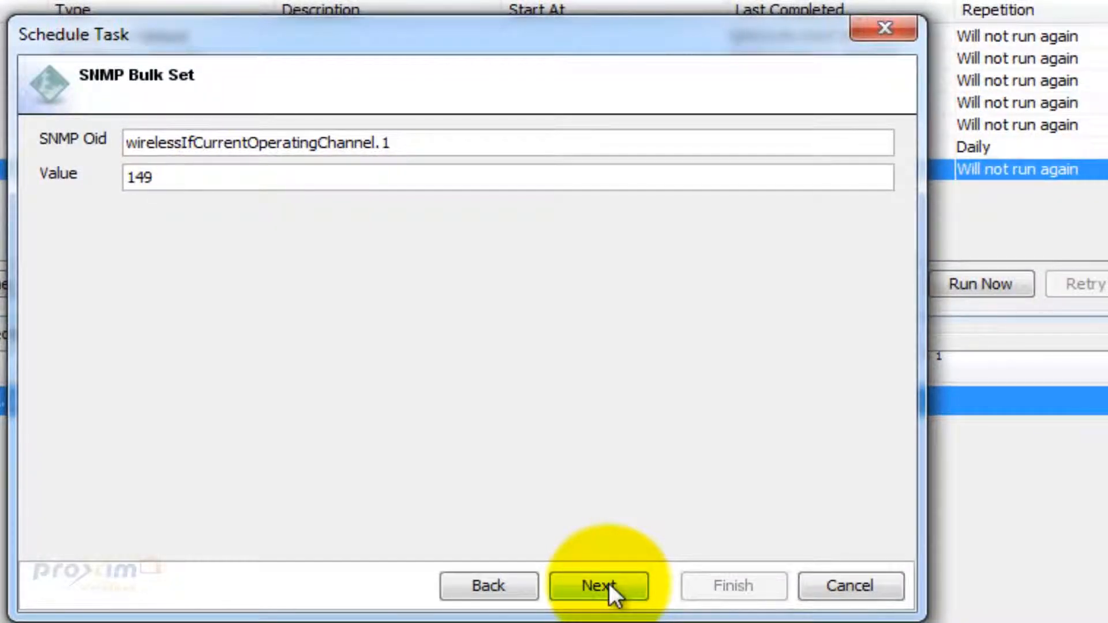
click(600, 586)
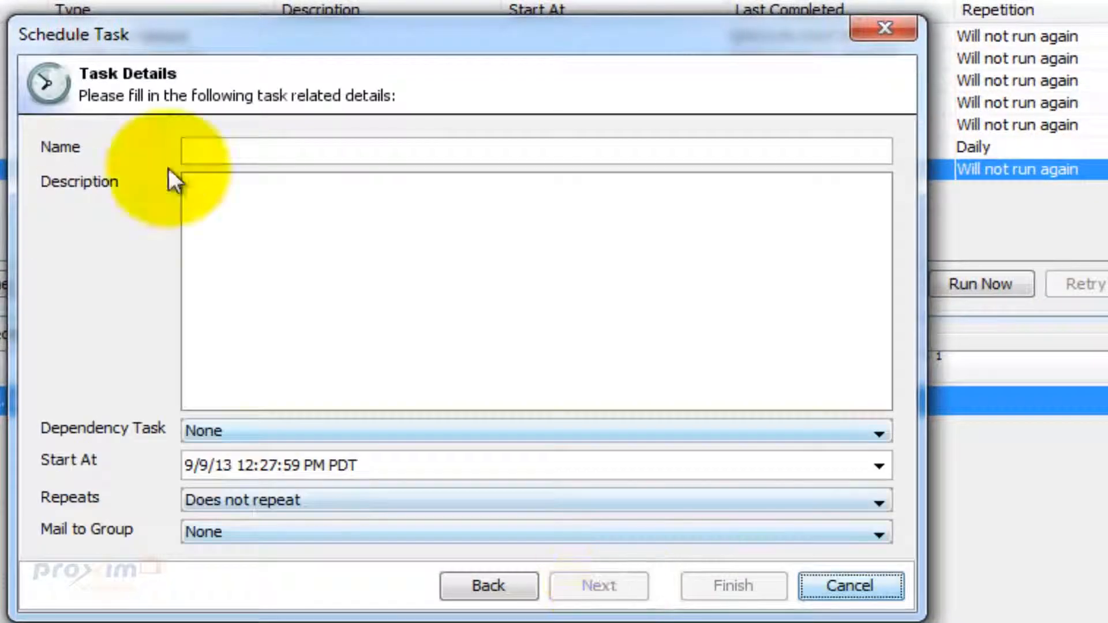
Finish scheduling the task as "test1" with its dependency task set to None, and run it immediately.
click(196, 152)
text(test1)
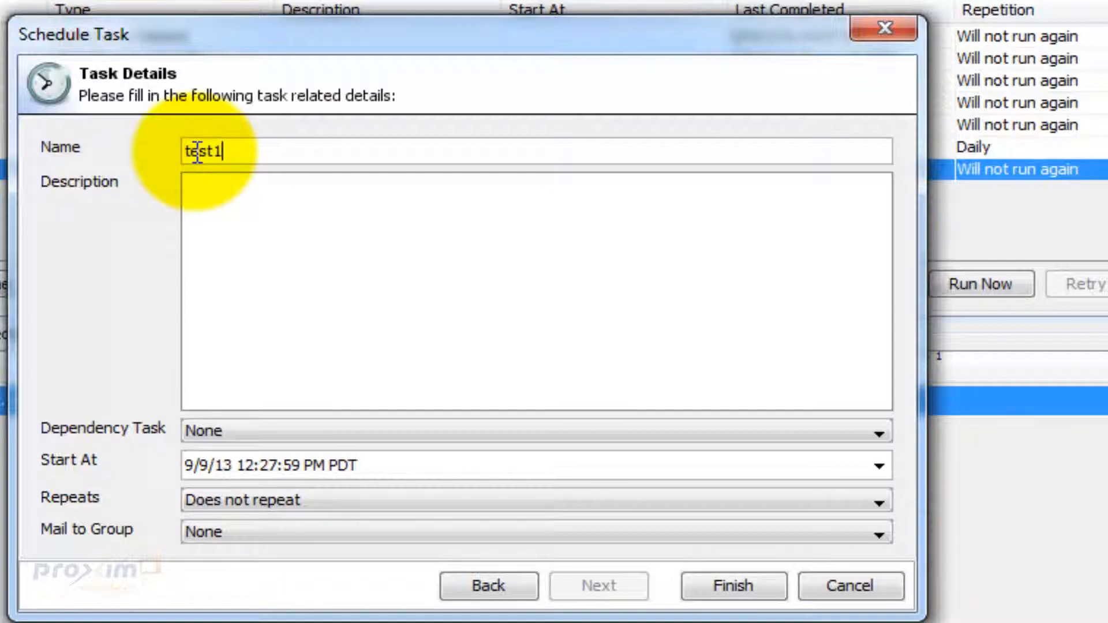
click(337, 437)
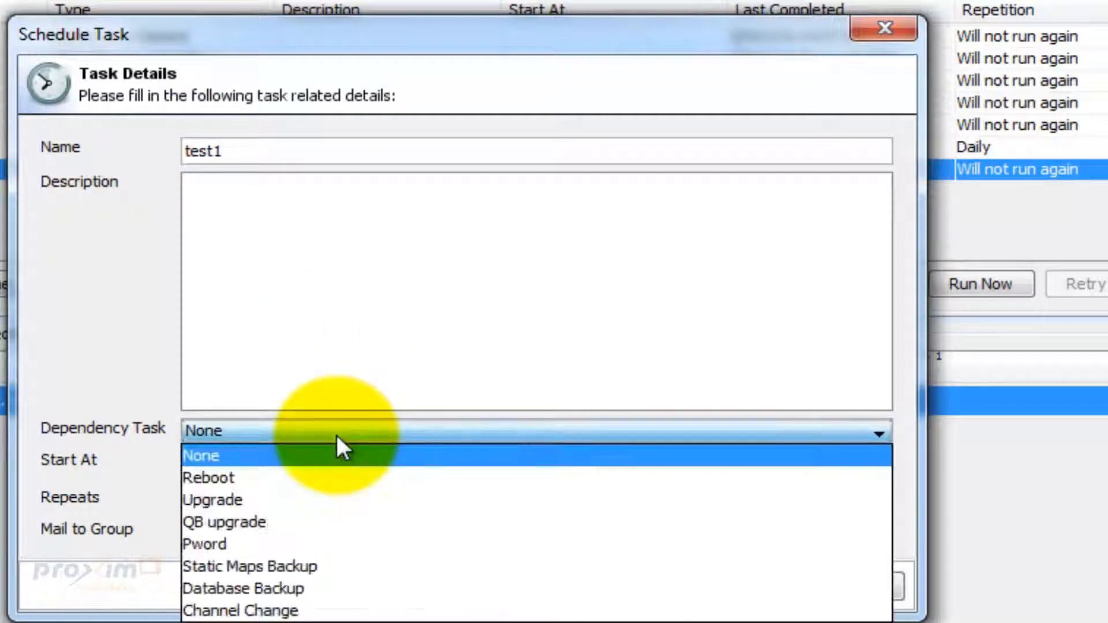
click(238, 457)
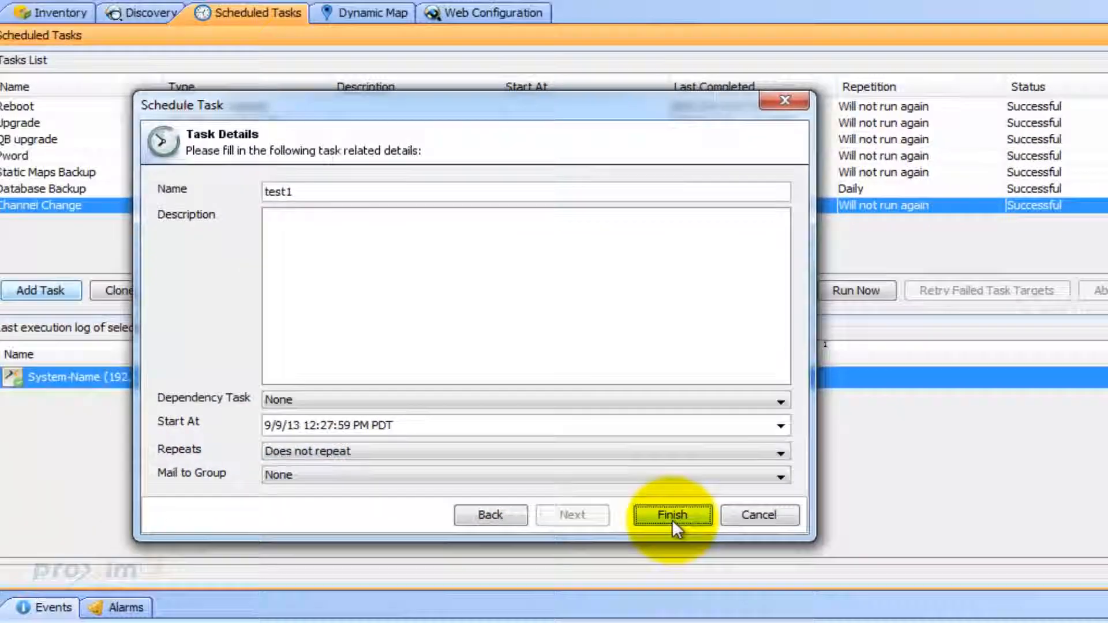
click(714, 571)
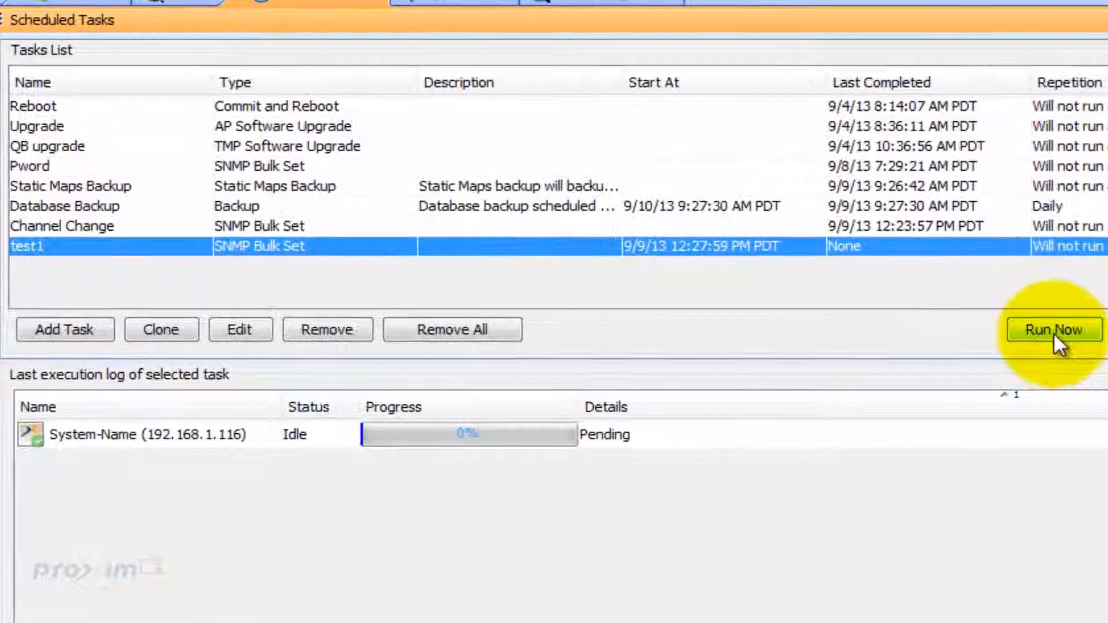
click(1056, 334)
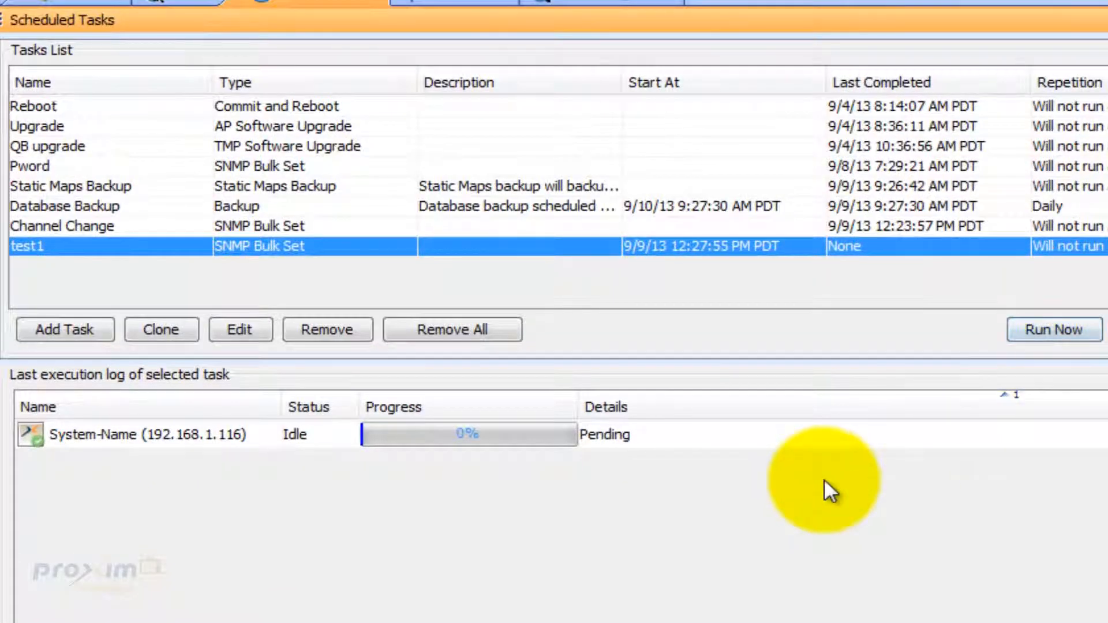